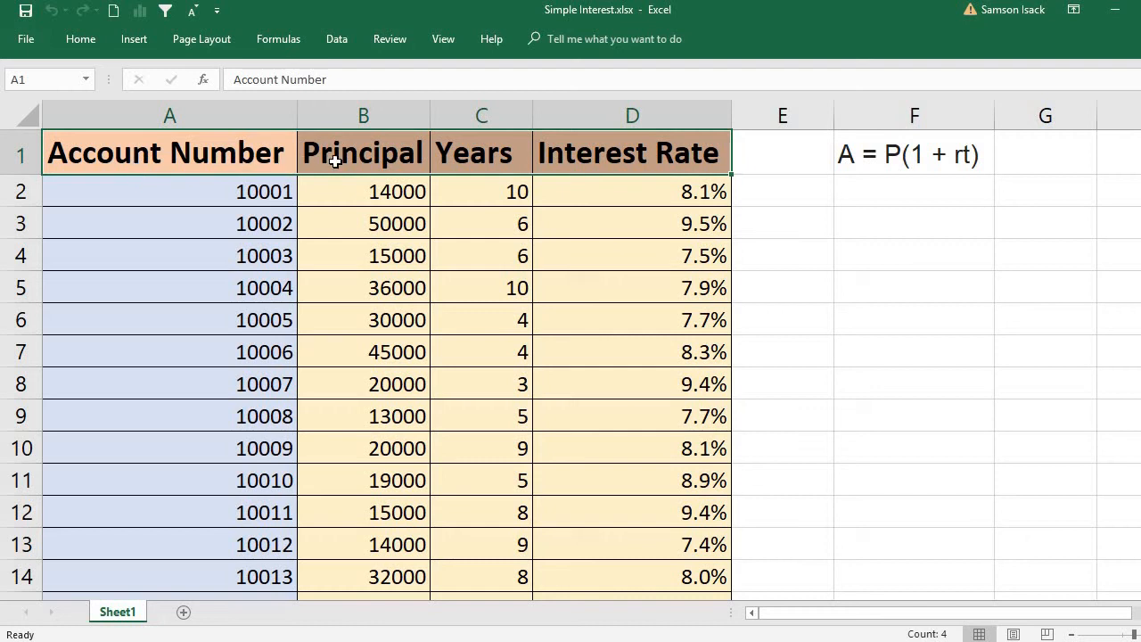
pyautogui.click(448, 153)
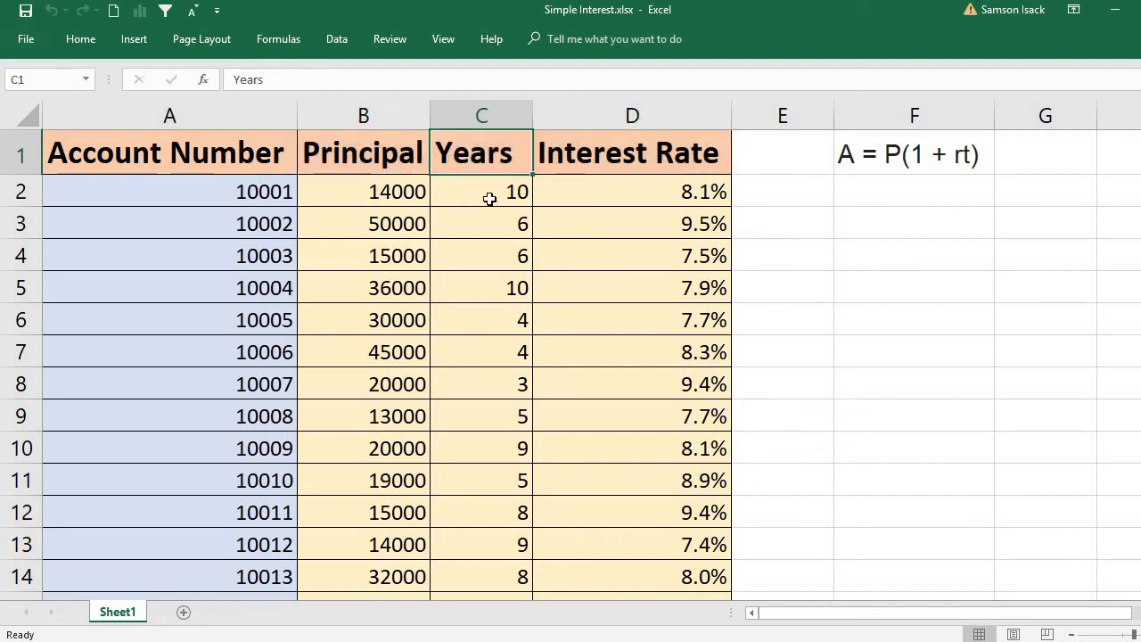
pyautogui.click(574, 167)
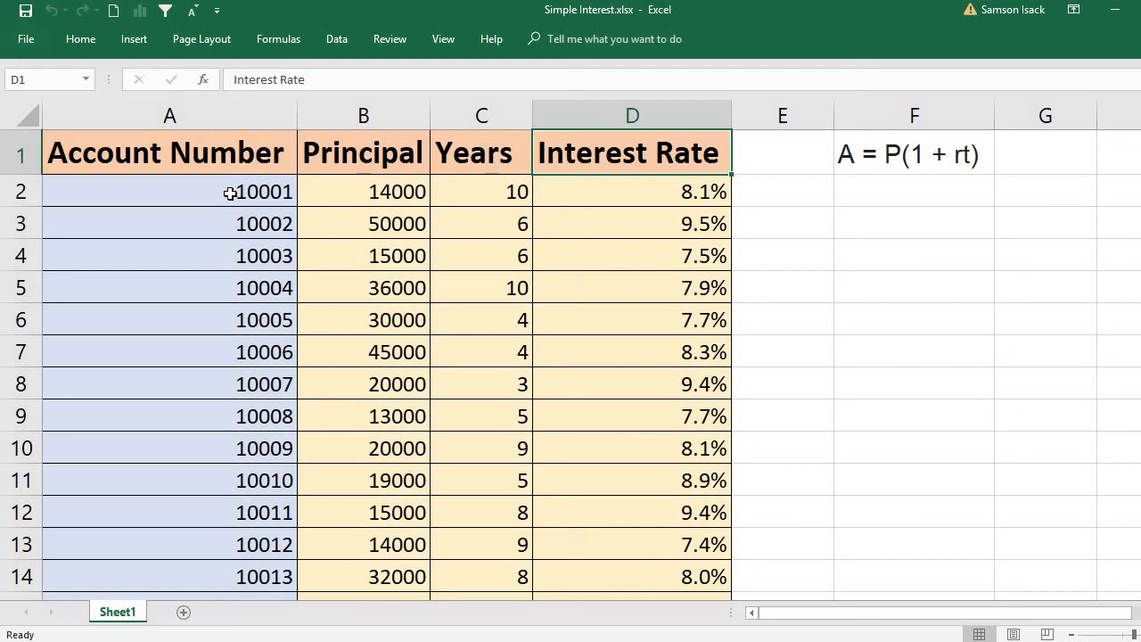
pyautogui.click(466, 190)
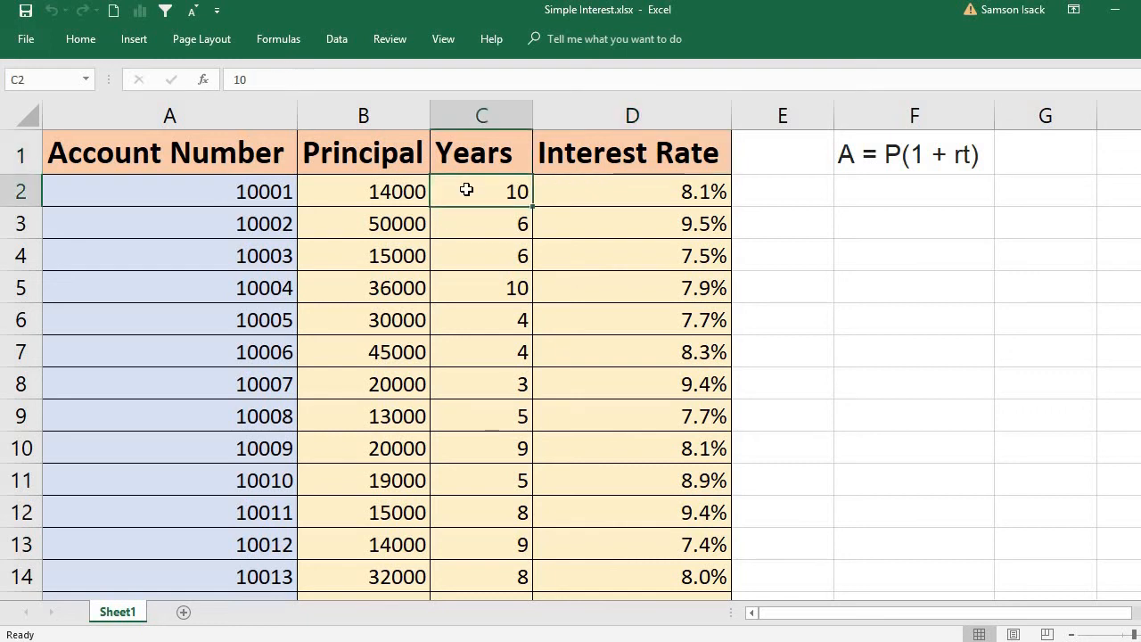
pyautogui.click(651, 188)
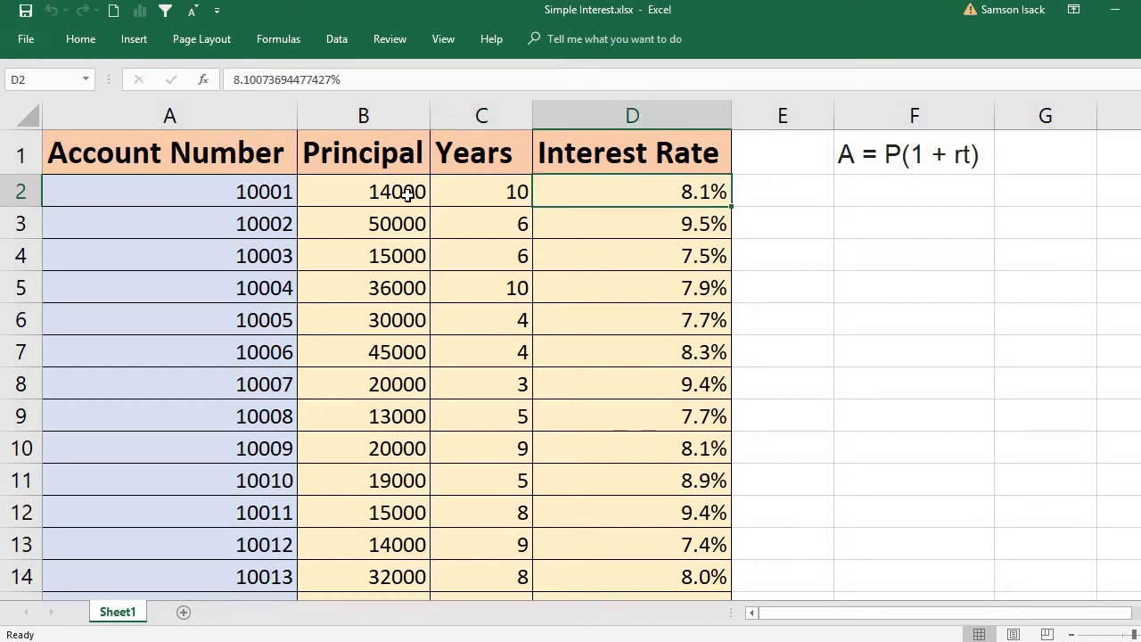
pyautogui.click(407, 192)
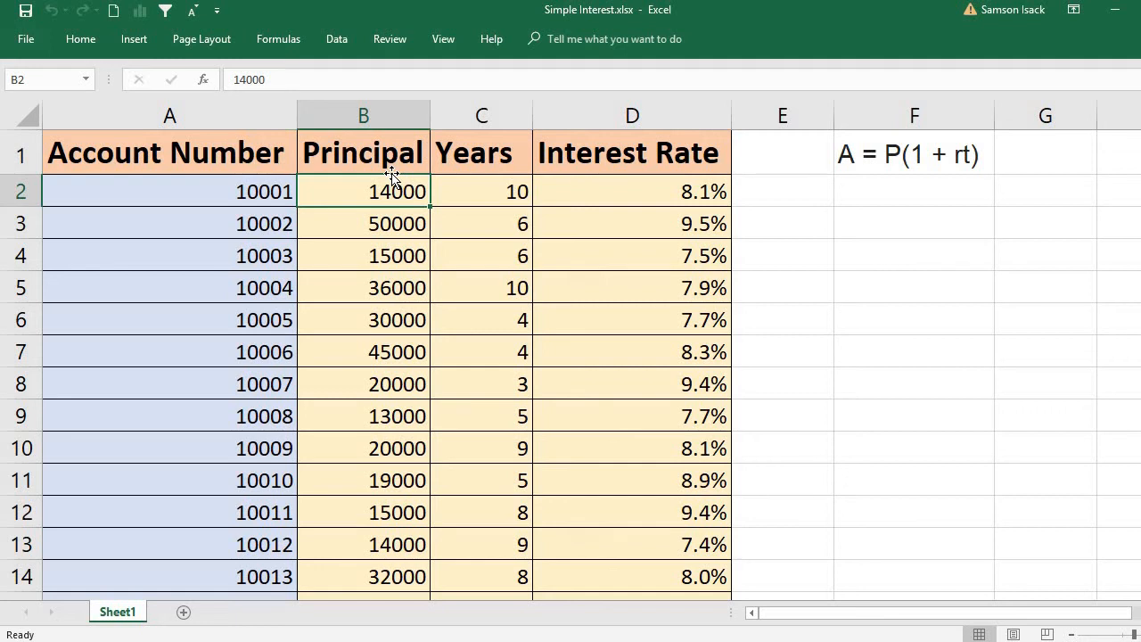
# Create a PivotTable on a new worksheet from the whole account data range A1:D110 on Sheet1.
pyautogui.click(233, 163)
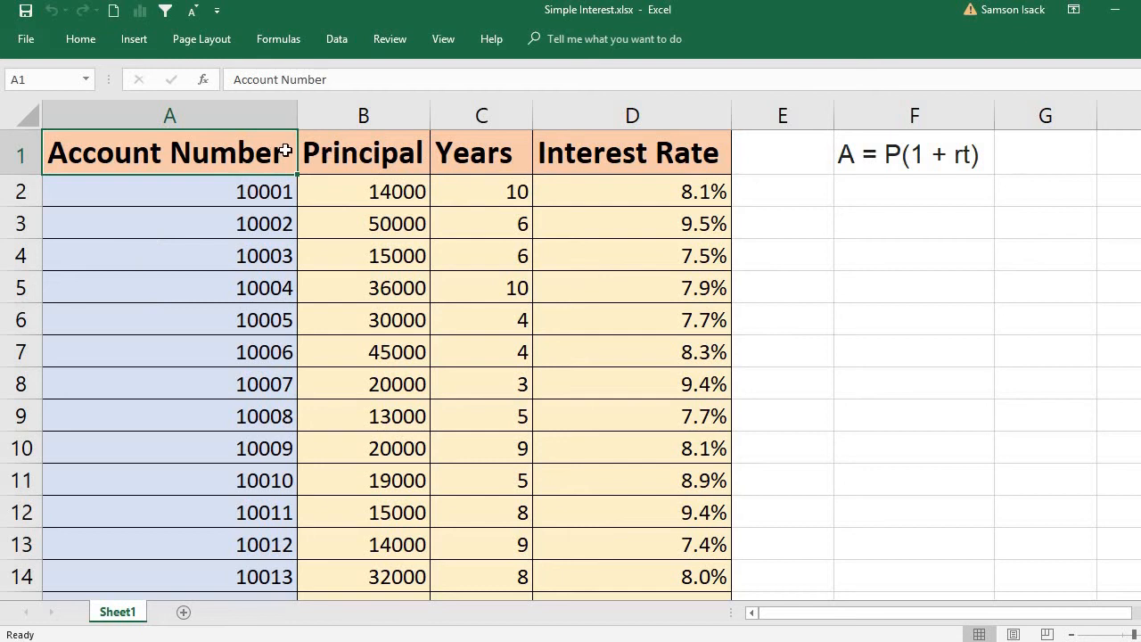
pyautogui.keyDown('shift'); pyautogui.click(569, 144); pyautogui.keyUp('shift')
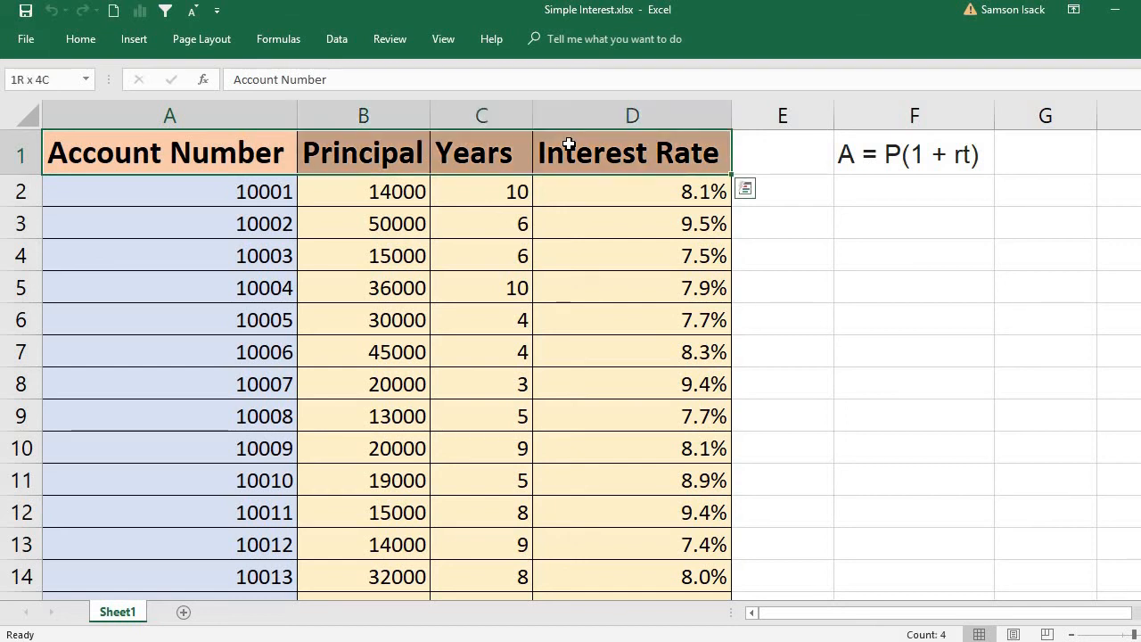
pyautogui.hotkey('ctrl', 'shift', 'Down')
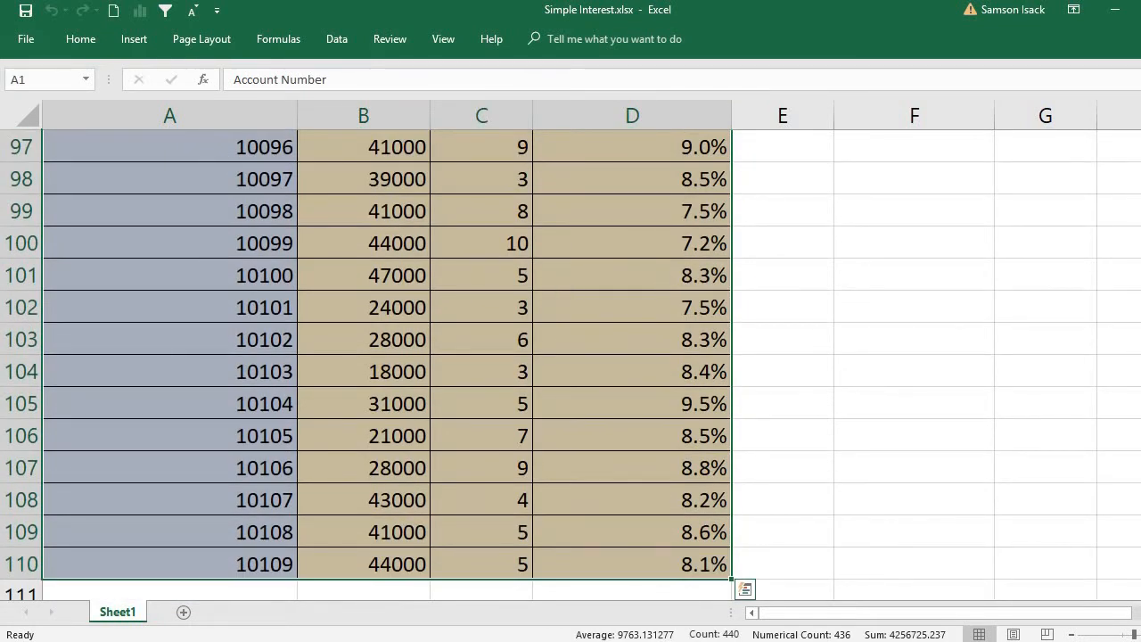
pyautogui.moveTo(1140, 557); pyautogui.dragTo(1140, 115)
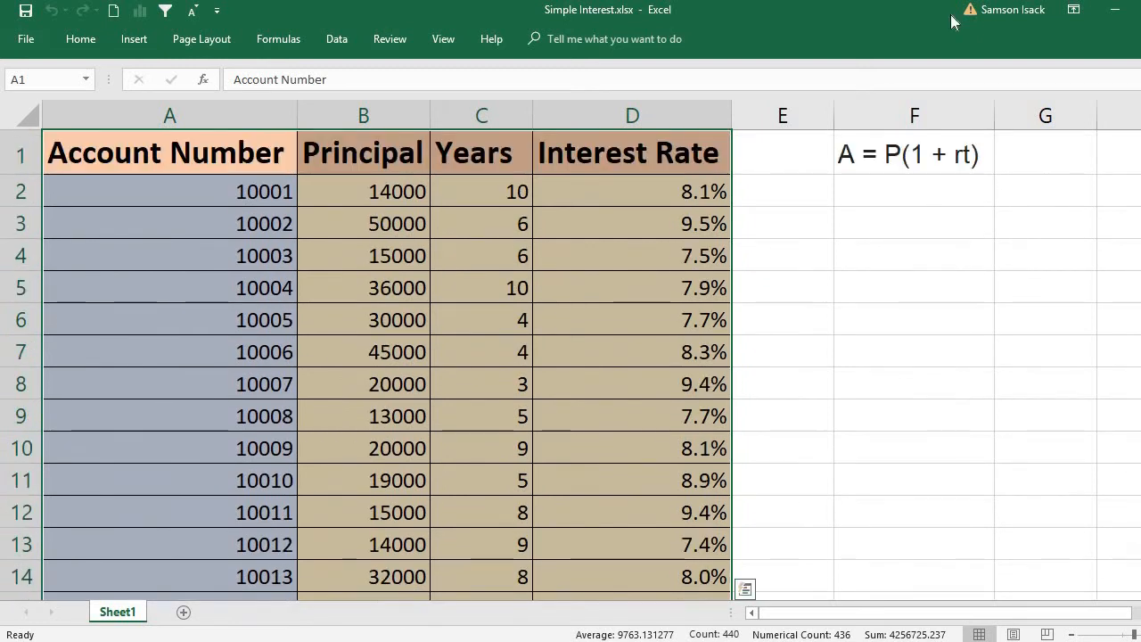
pyautogui.click(138, 40)
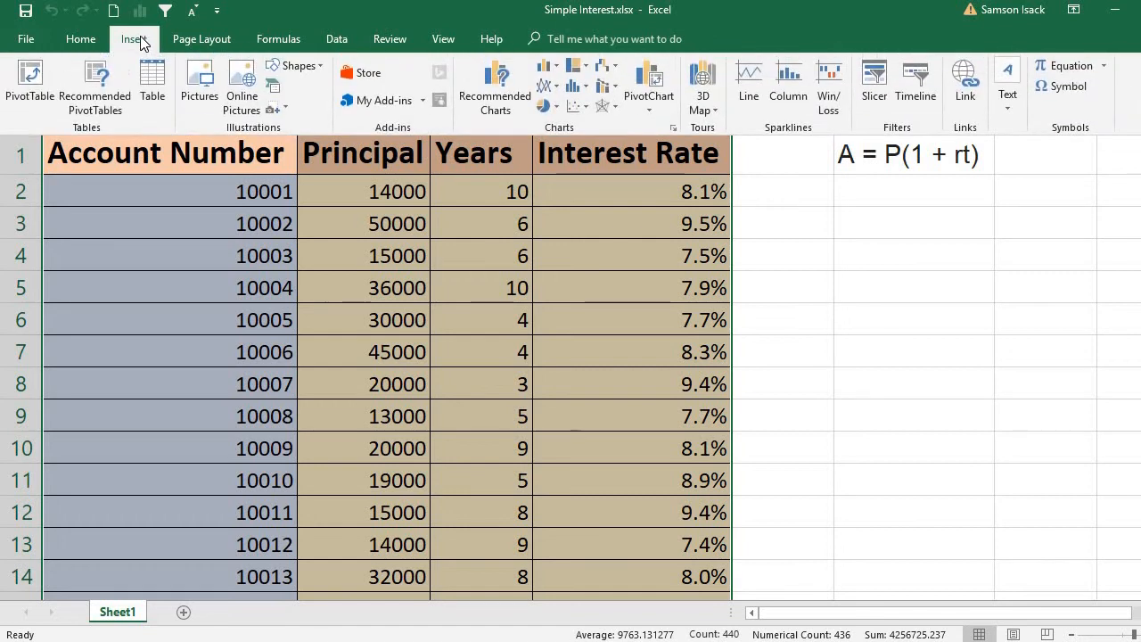
pyautogui.click(31, 96)
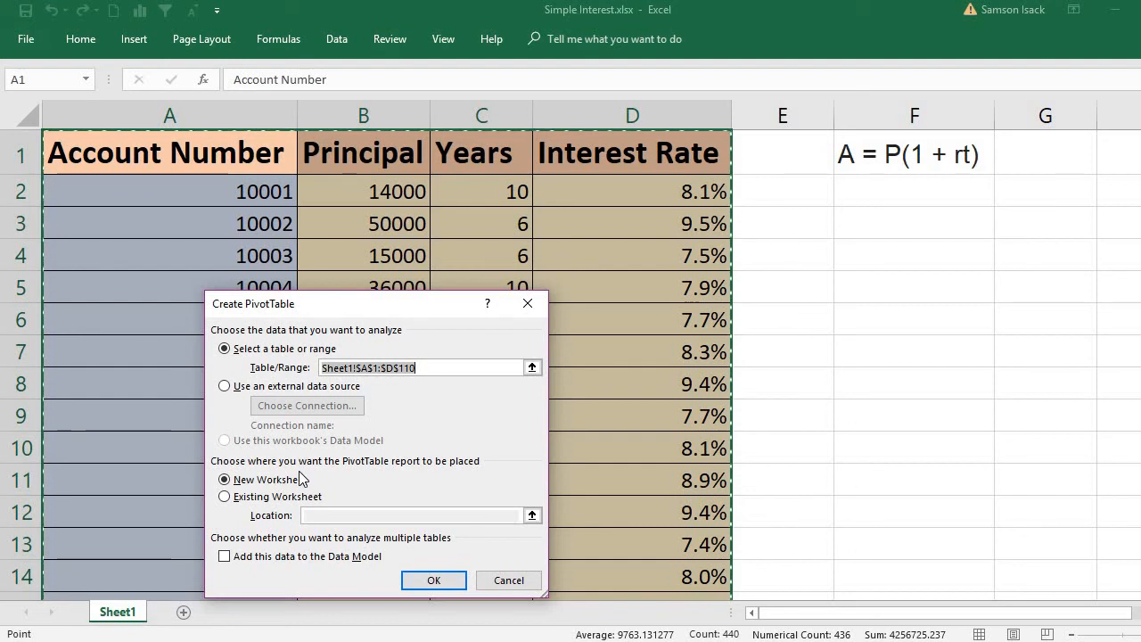
pyautogui.click(430, 581)
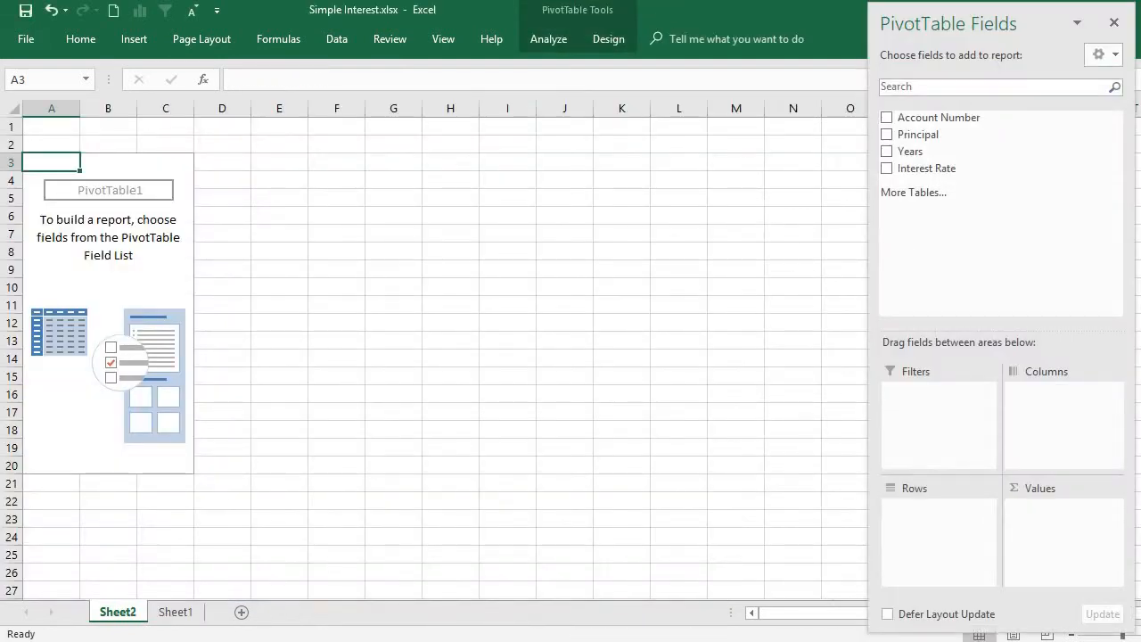
# Add the Account Number field to the rows of the PivotTable.
pyautogui.scroll(5, 434, 350)
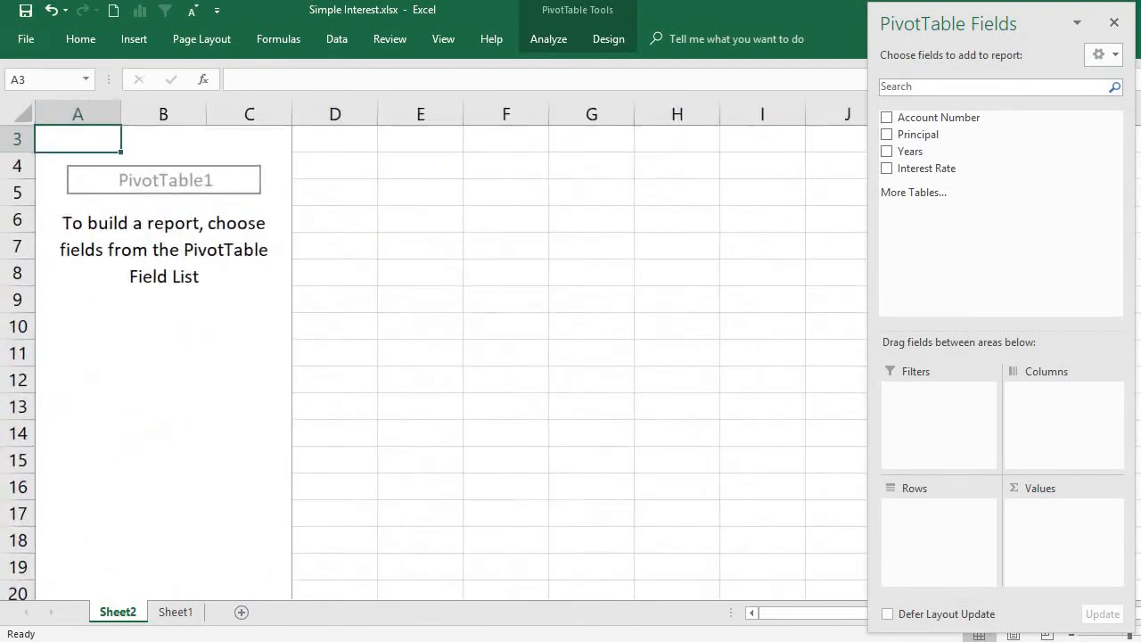
pyautogui.scroll(2, 434, 350)
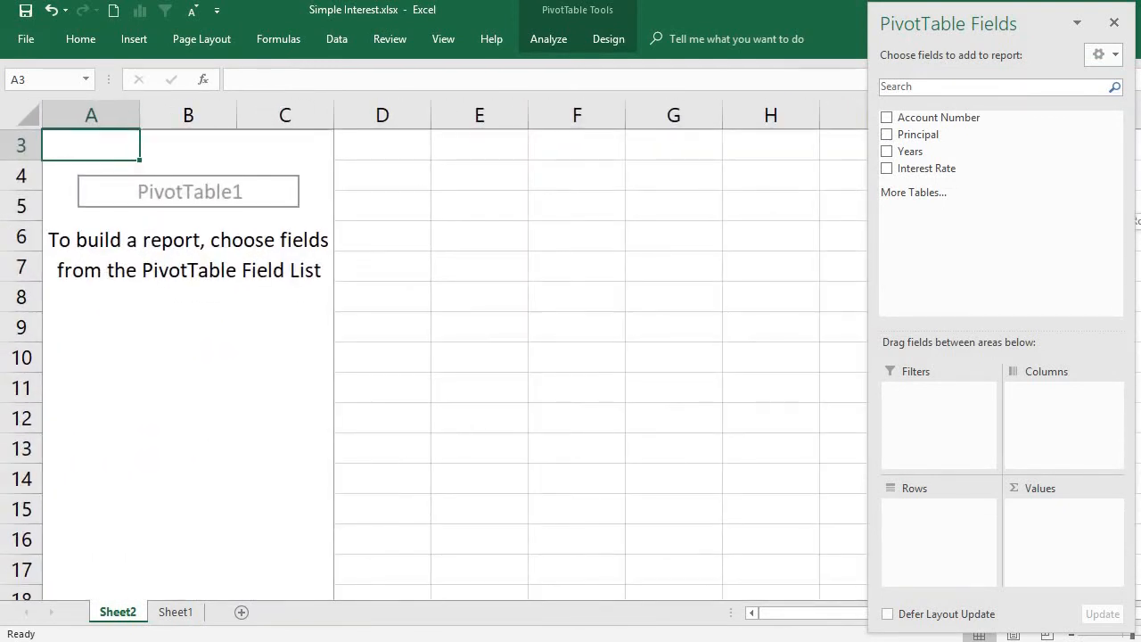
pyautogui.scroll(1, 434, 350)
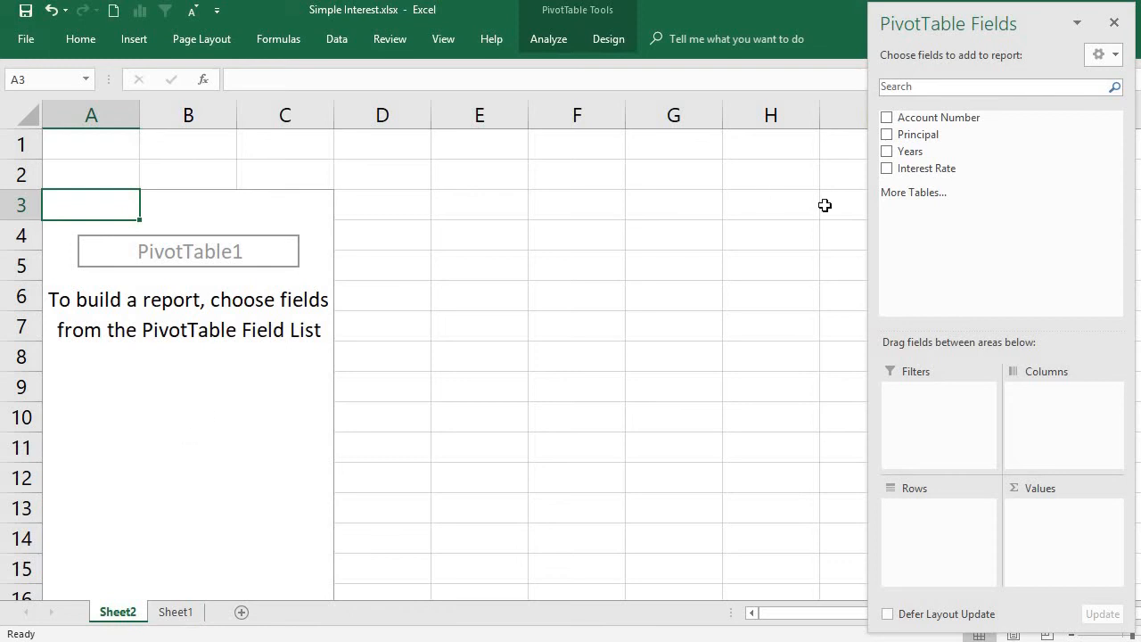
pyautogui.moveTo(911, 120); pyautogui.dragTo(956, 574)
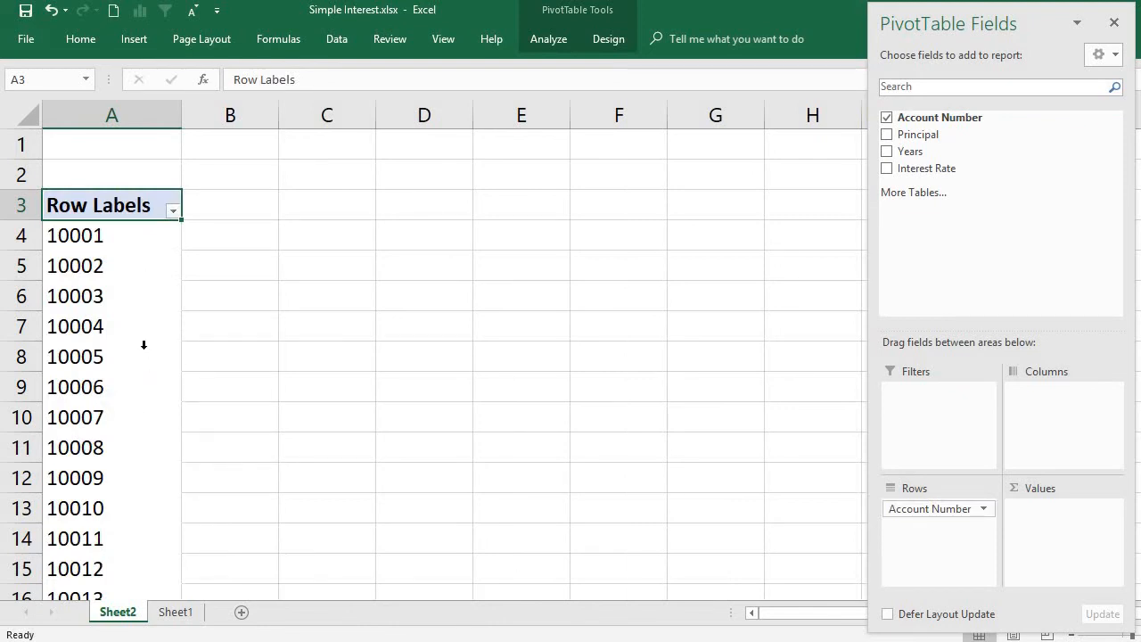
# Rename the PivotTable's row header in A3 to Account Numbers and fit column A's width to its contents.
pyautogui.doubleClick(127, 202)
pyautogui.moveTo(143, 205); pyautogui.dragTo(47, 205)
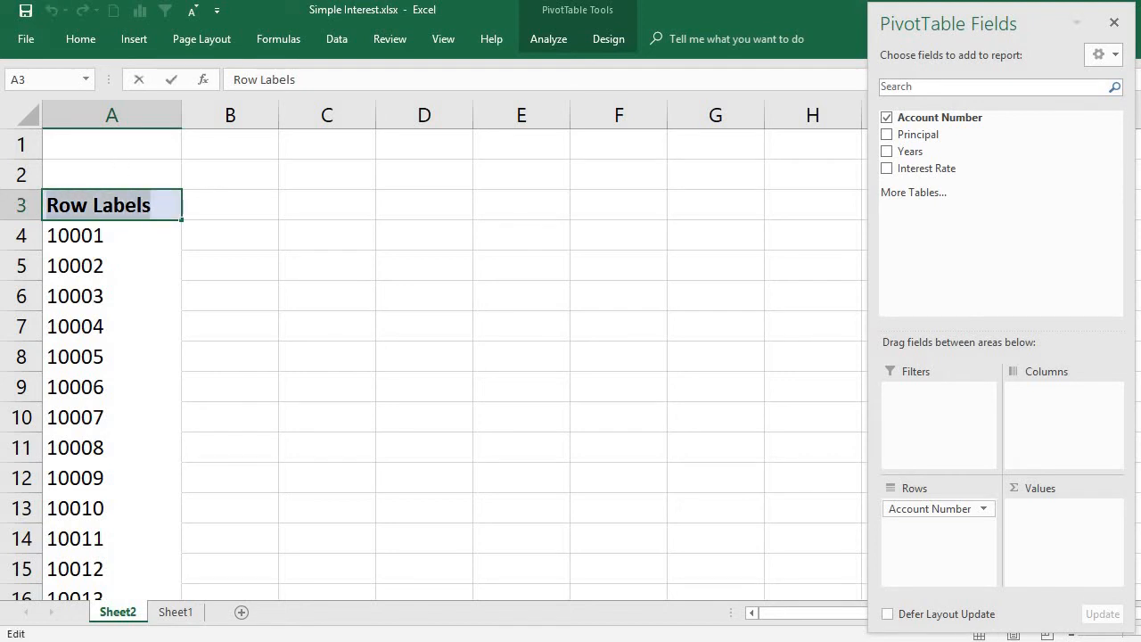
pyautogui.write('Acc')
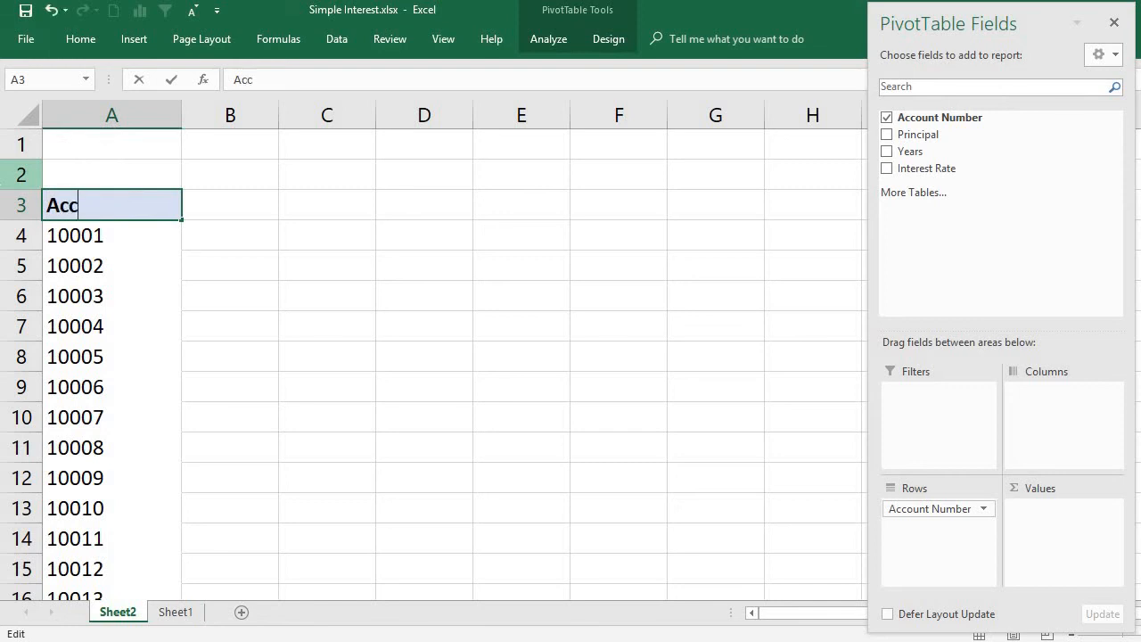
pyautogui.write('ount Numbers')
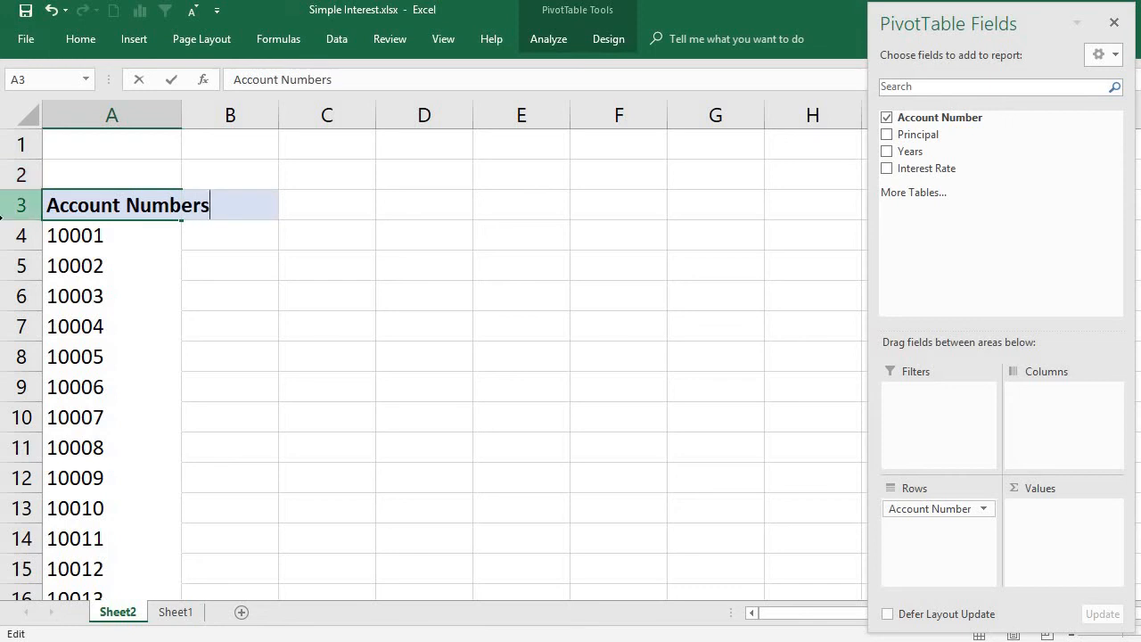
pyautogui.press('Return')
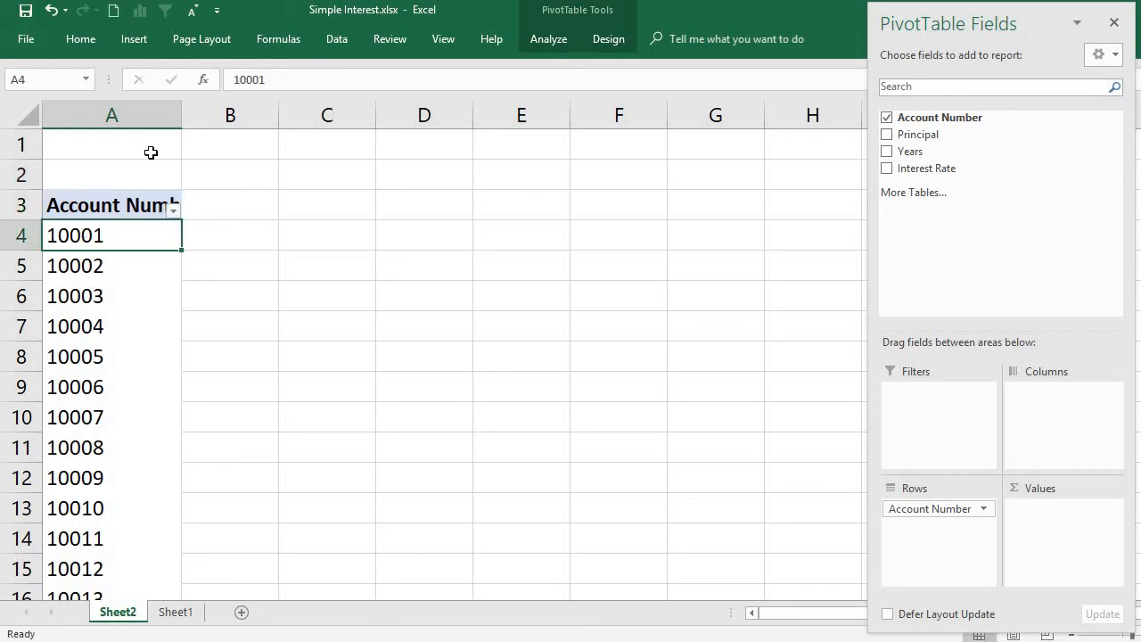
pyautogui.doubleClick(182, 116)
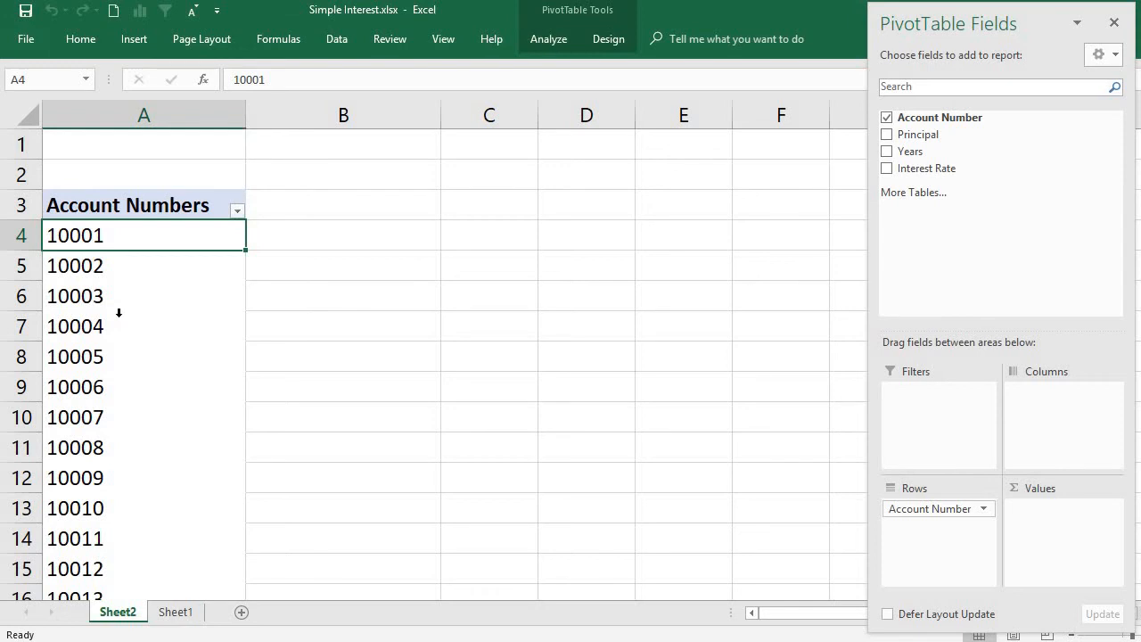
# Start a new calculated field for the PivotTable and name it SimpleInterest.
pyautogui.click(144, 265)
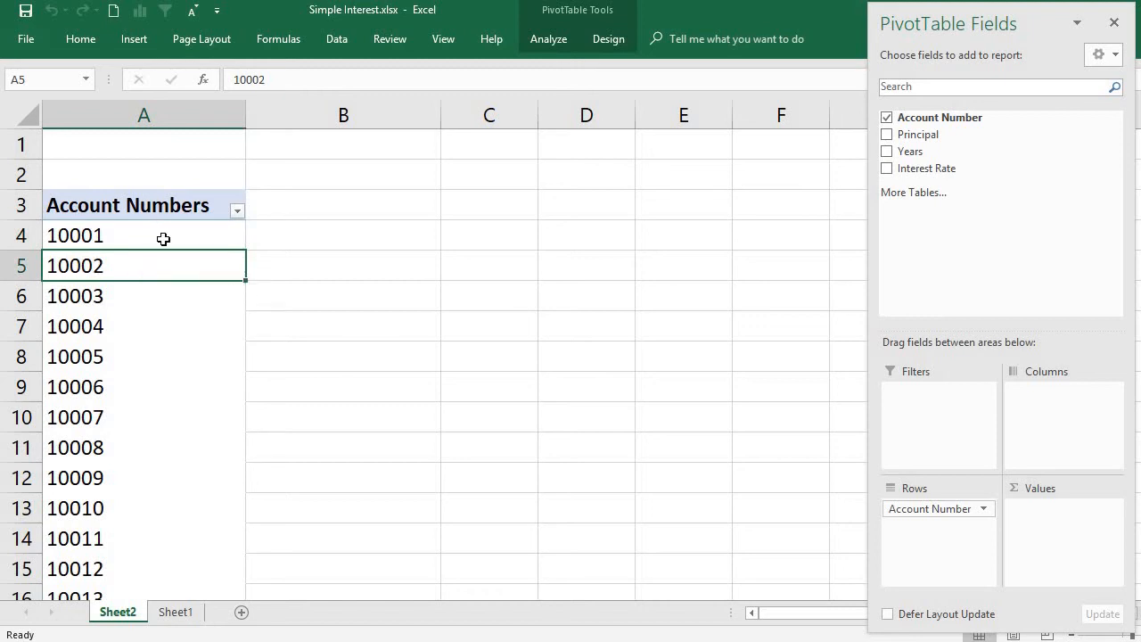
pyautogui.click(170, 357)
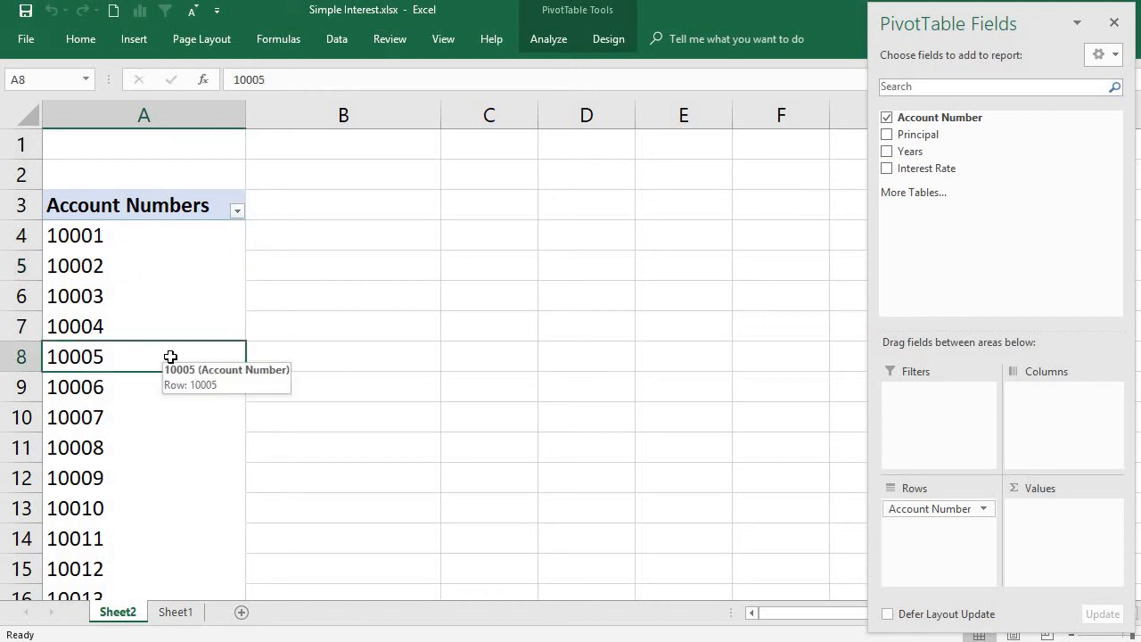
pyautogui.click(533, 36)
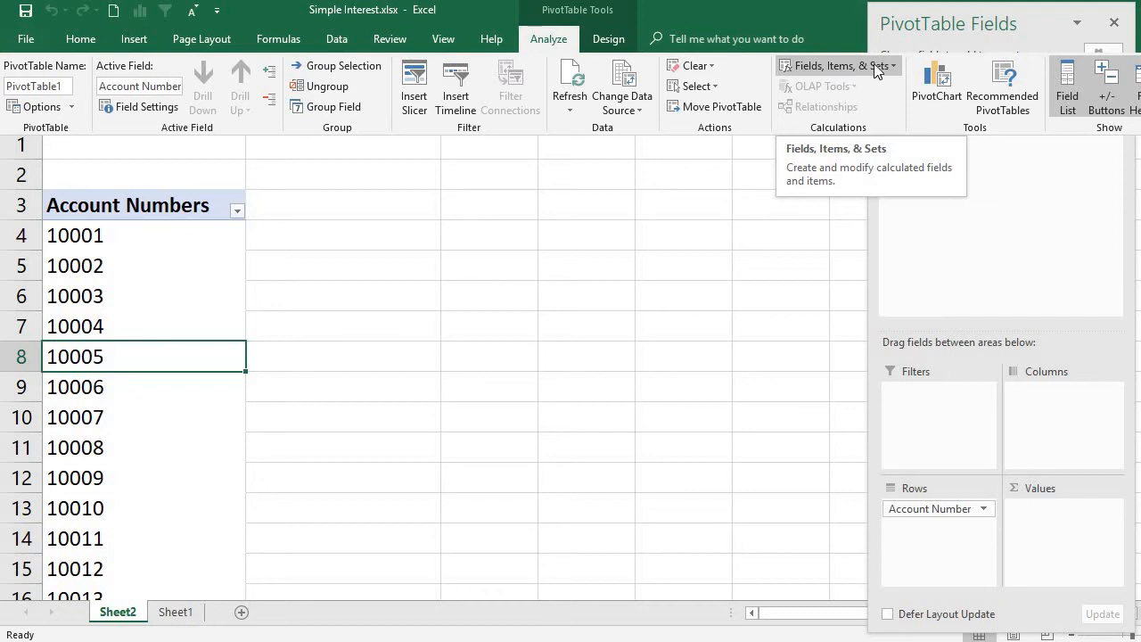
pyautogui.click(828, 71)
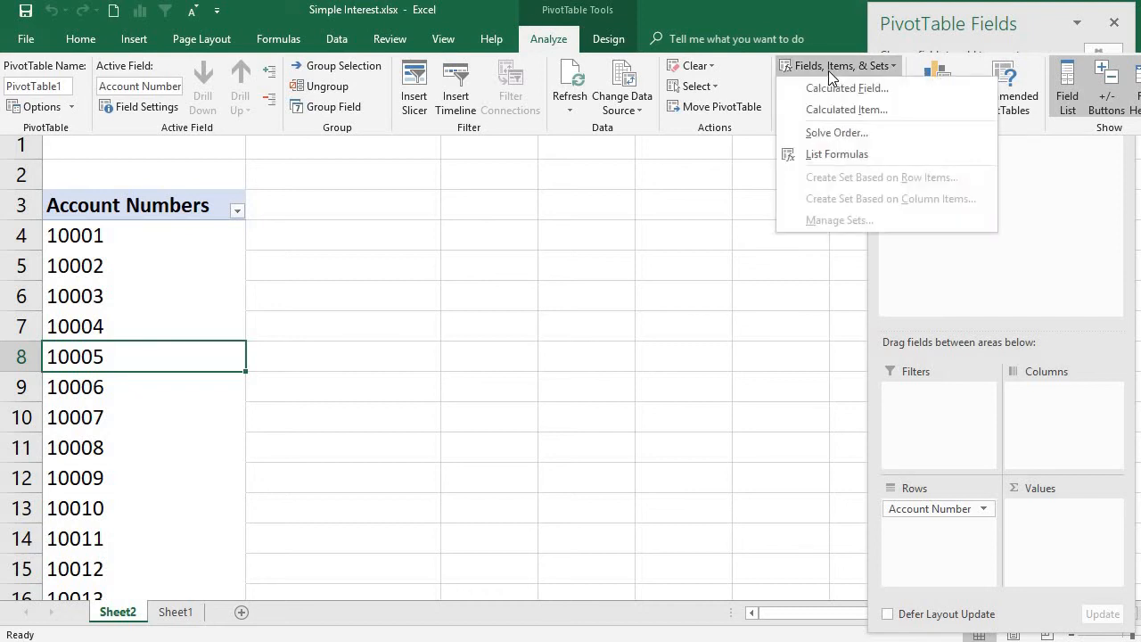
pyautogui.click(844, 89)
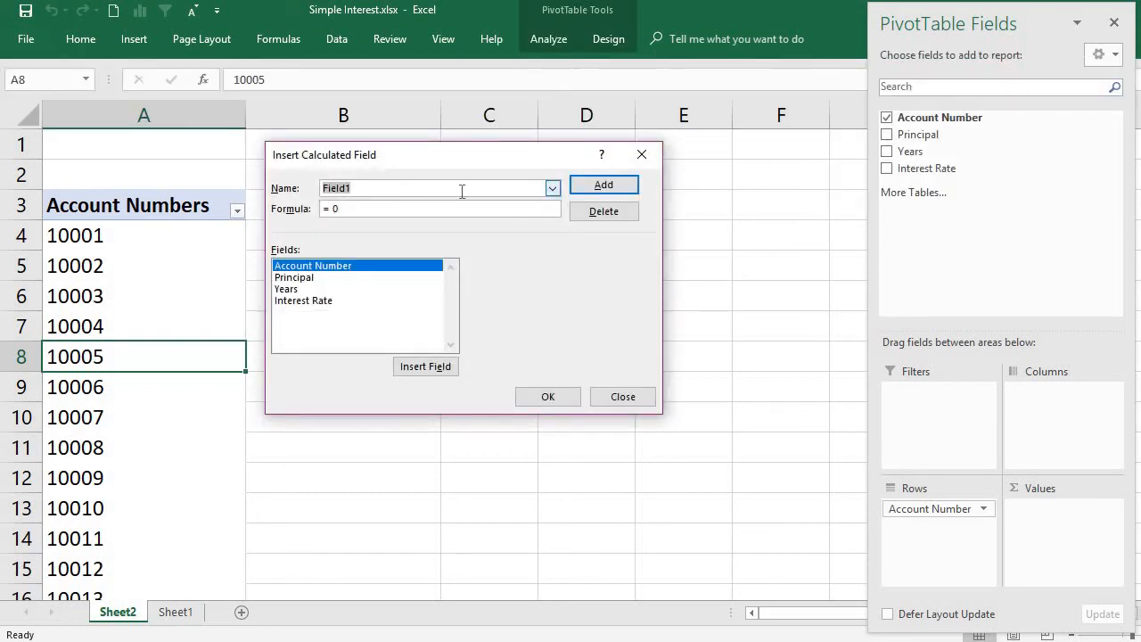
pyautogui.write('SimpleInterest')
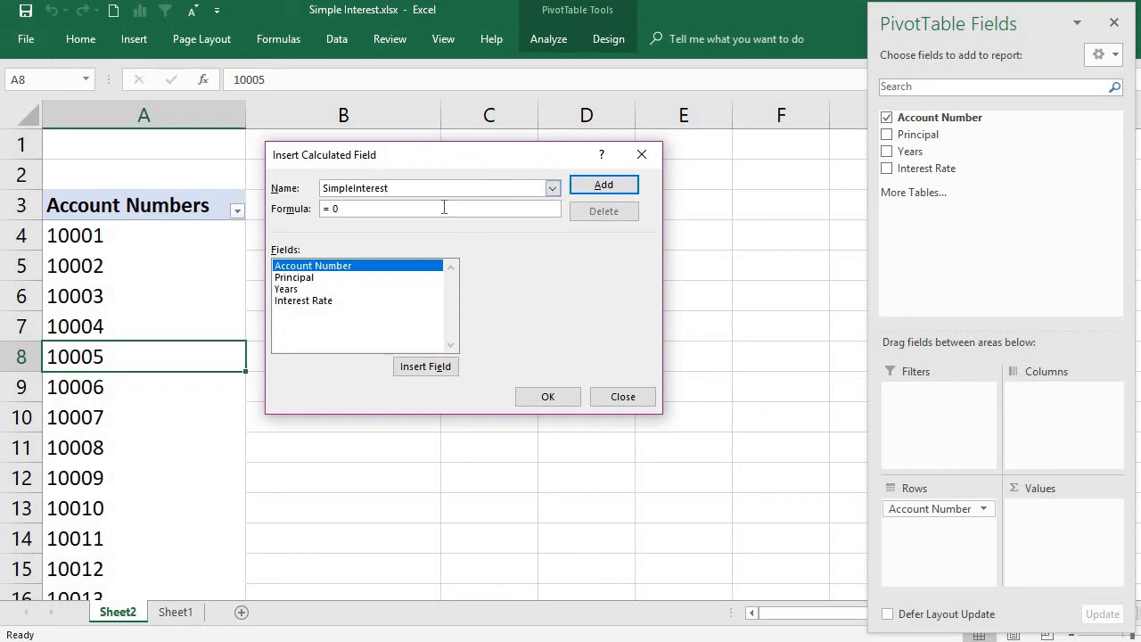
# Set the calculated field's formula to = Principal* Years* 'Interest Rate', using the available fields.
pyautogui.press('BackSpace')
pyautogui.doubleClick(312, 278)
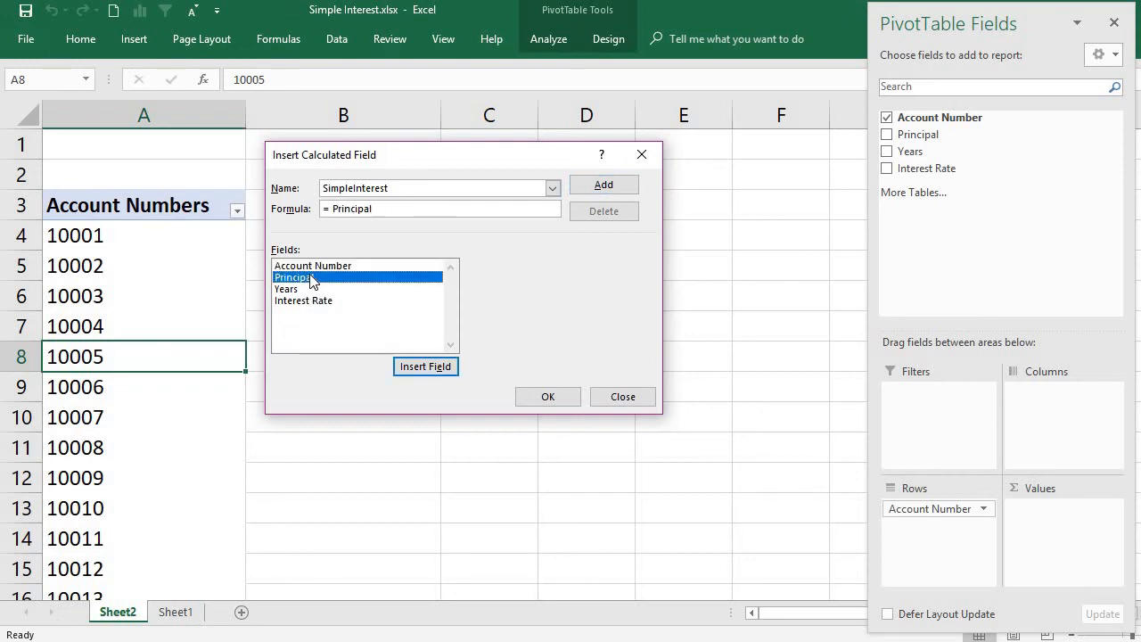
pyautogui.click(409, 210)
pyautogui.write('*')
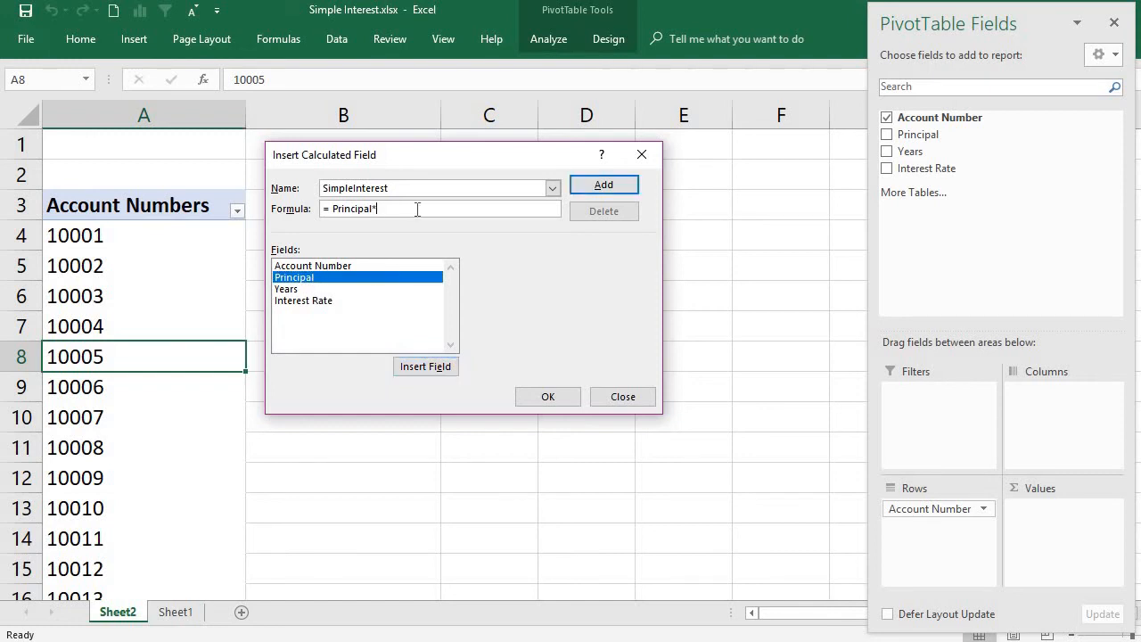
pyautogui.doubleClick(325, 290)
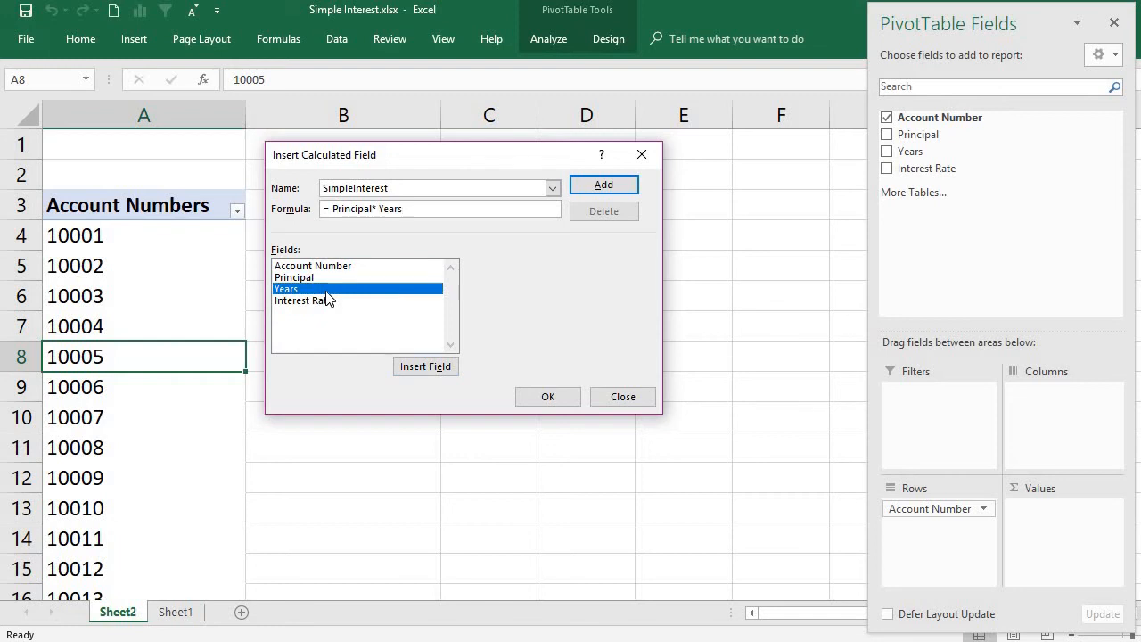
pyautogui.write('*')
pyautogui.click(345, 302)
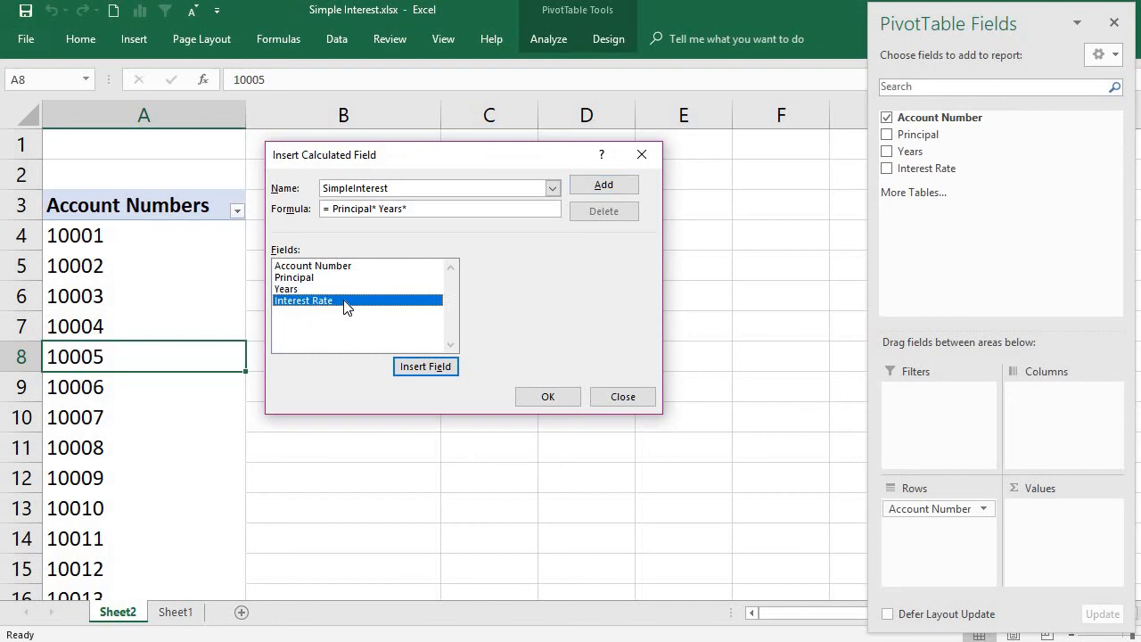
pyautogui.doubleClick(346, 302)
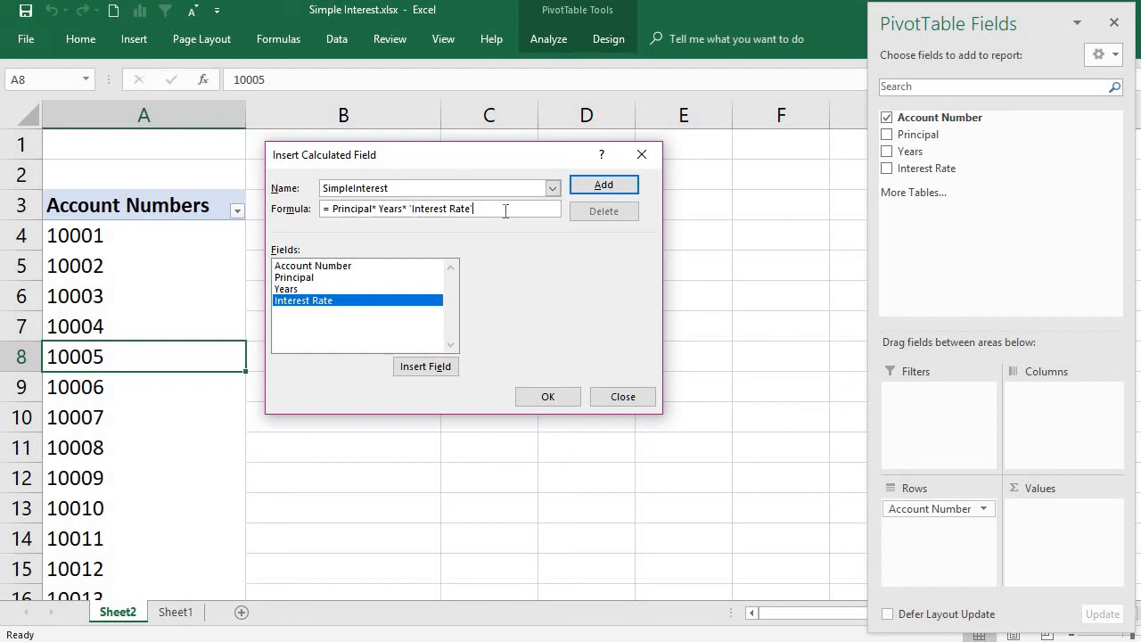
# Add the SimpleInterest calculated field to the field list and insert it into the PivotTable's values.
pyautogui.click(596, 186)
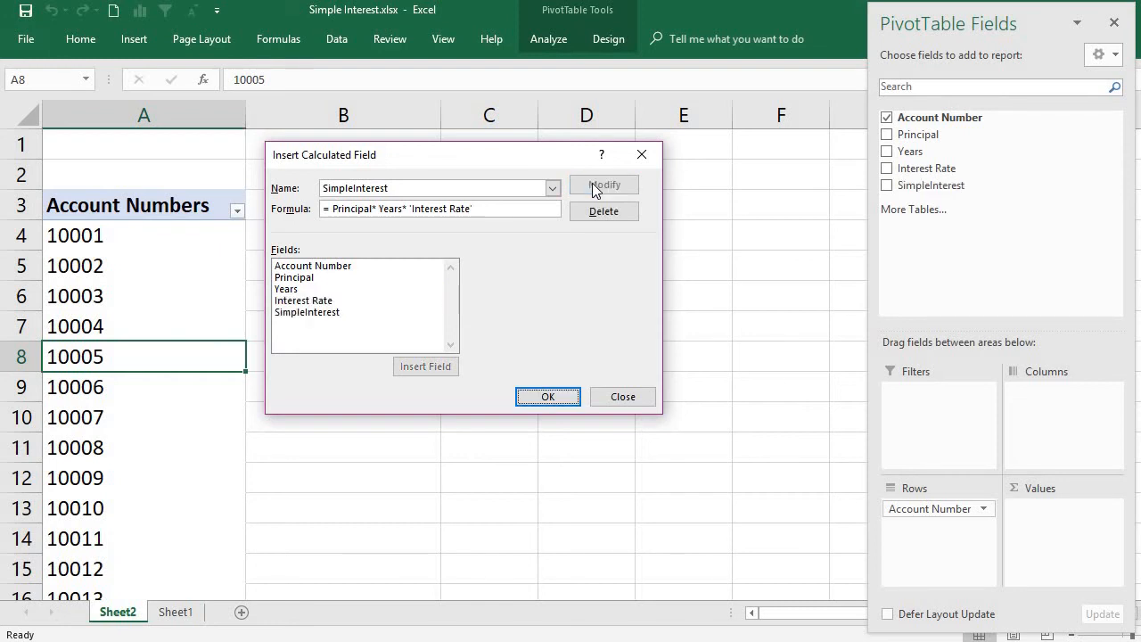
pyautogui.click(303, 314)
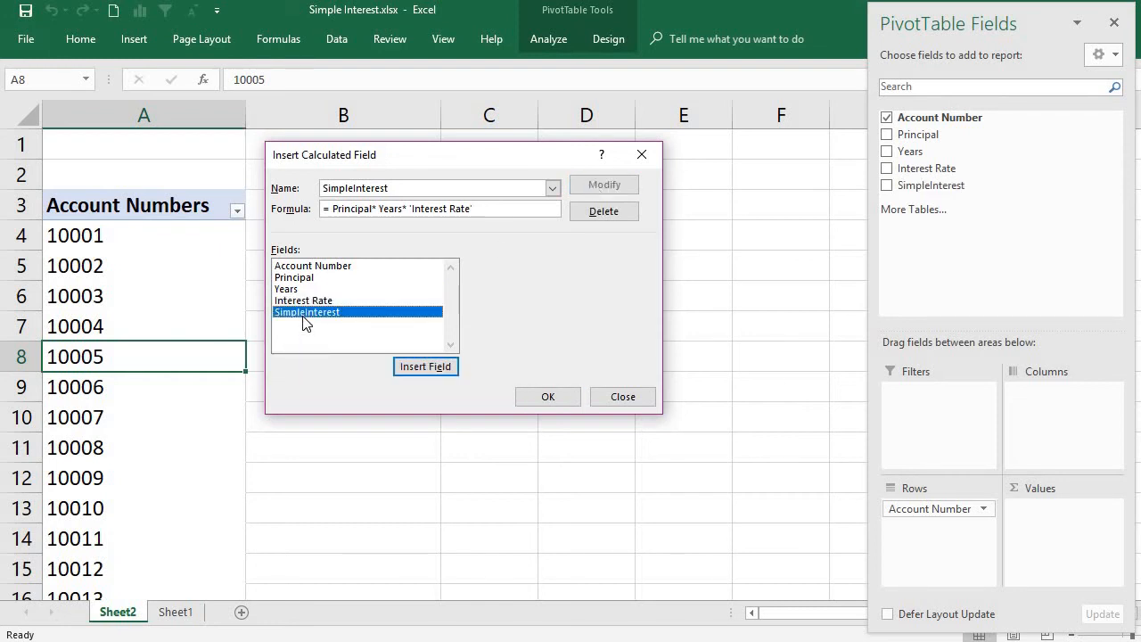
pyautogui.click(544, 399)
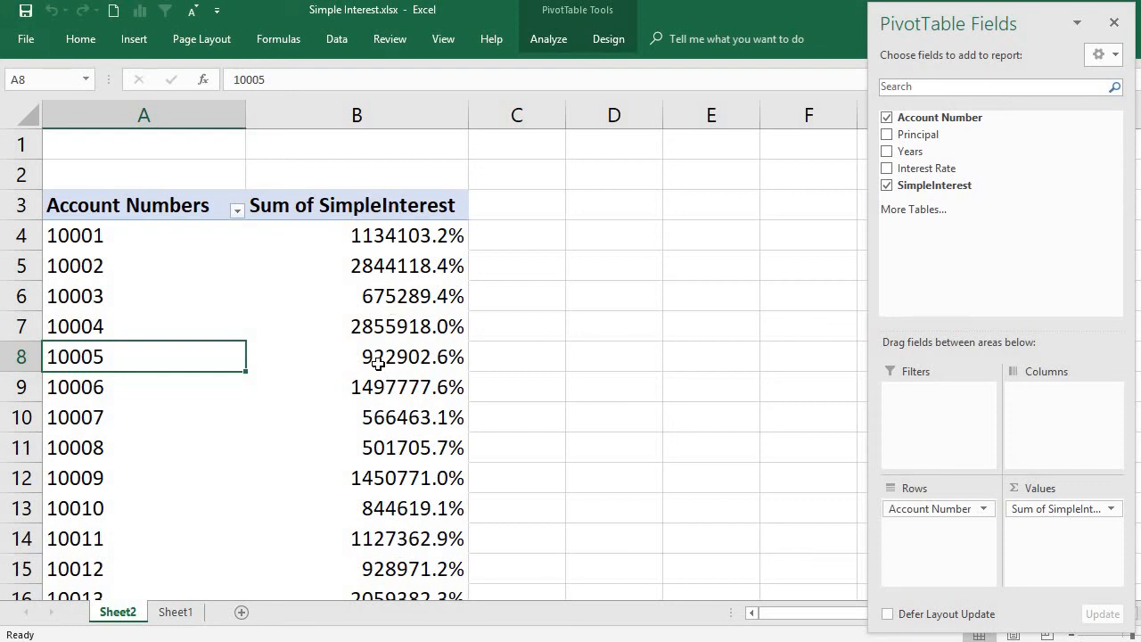
# Change the custom name of the Sum of SimpleInterest value field to Simple Interest.
pyautogui.click(361, 211)
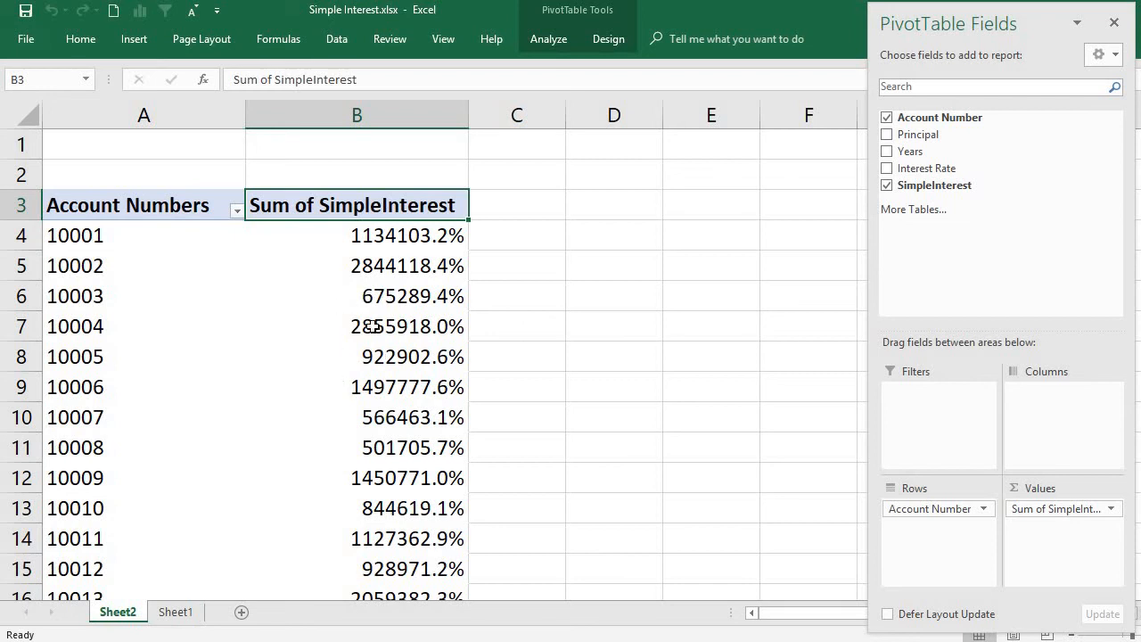
pyautogui.doubleClick(323, 206)
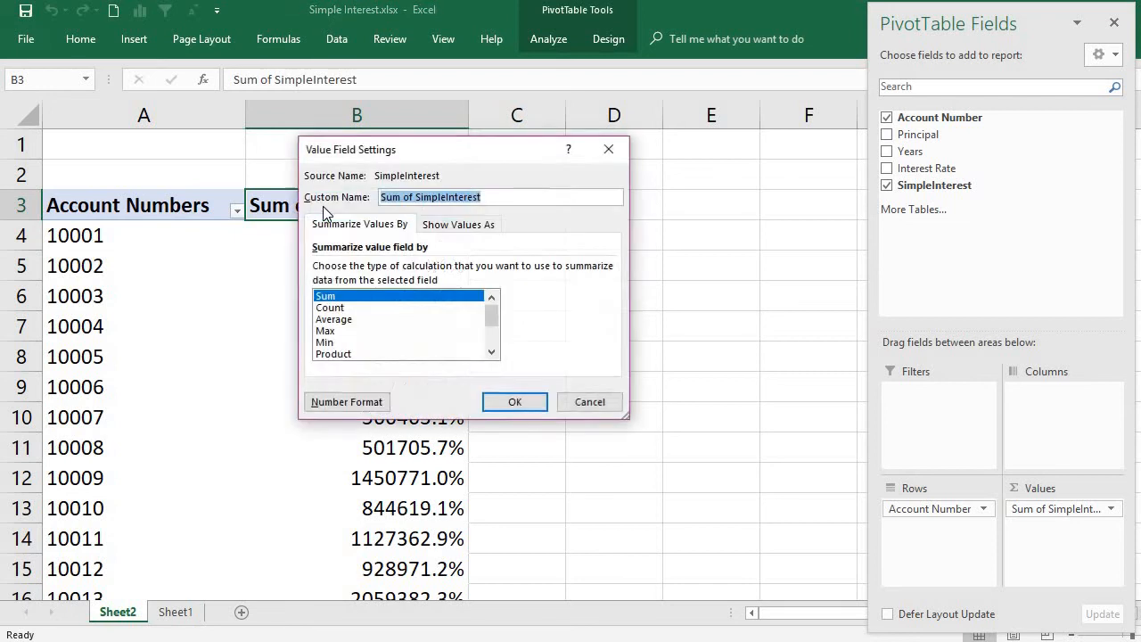
pyautogui.click(417, 197)
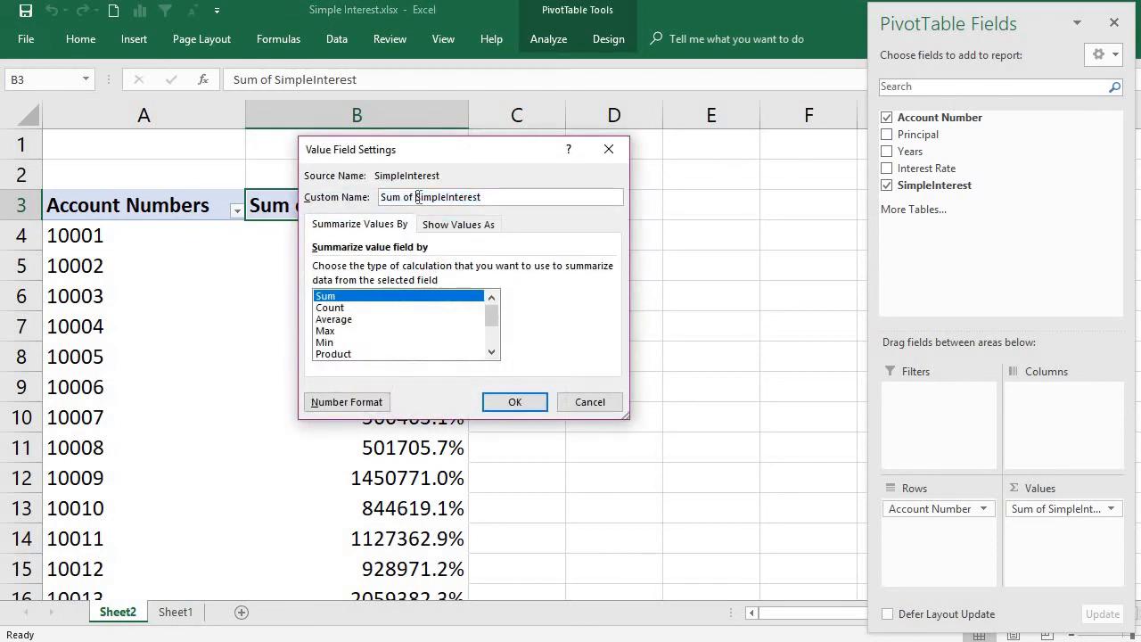
pyautogui.press('BackSpace')
pyautogui.press('BackSpace')
pyautogui.press('BackSpace')
pyautogui.press('BackSpace')
pyautogui.press('BackSpace')
pyautogui.press('BackSpace')
pyautogui.press('BackSpace')
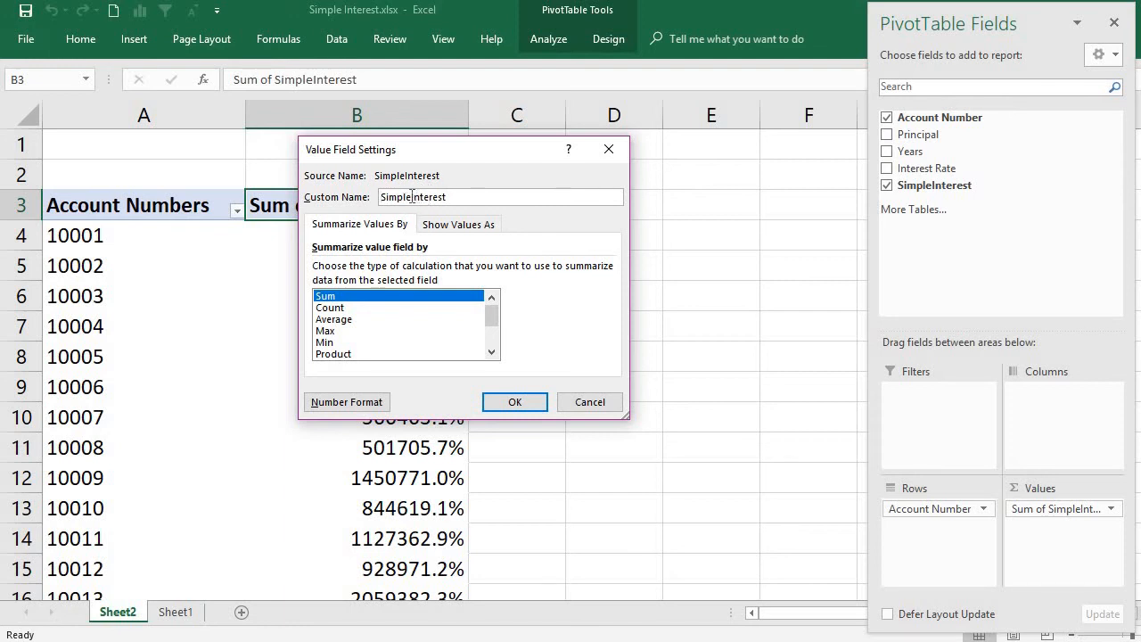
pyautogui.click(412, 197)
pyautogui.click(513, 400)
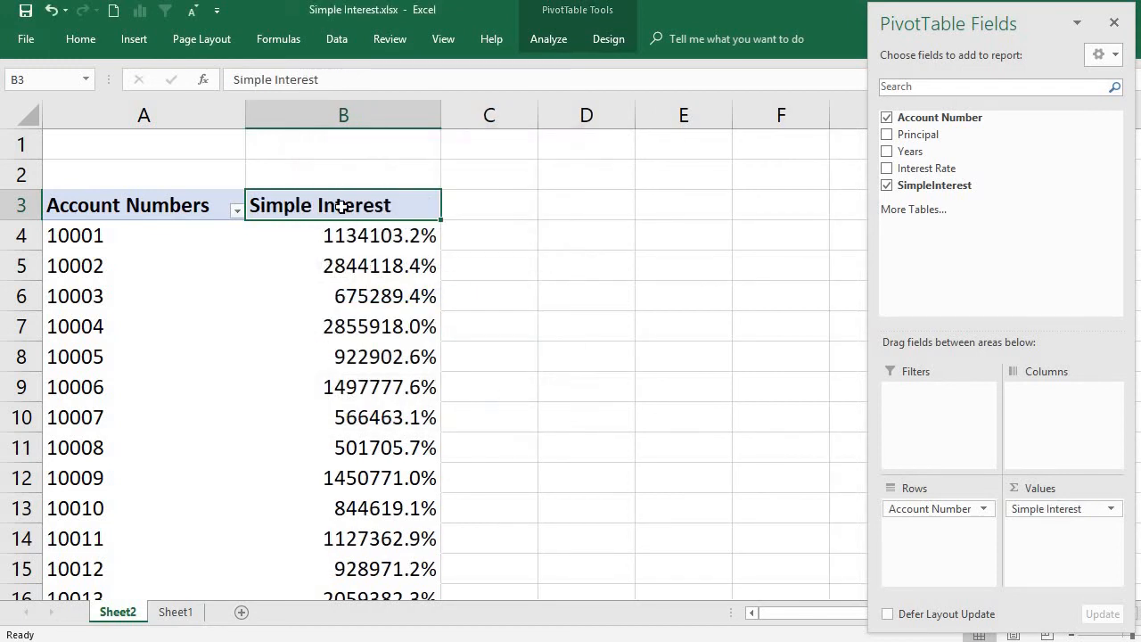
# Format the Simple Interest value field as Number with 2 decimal places.
pyautogui.click(357, 236)
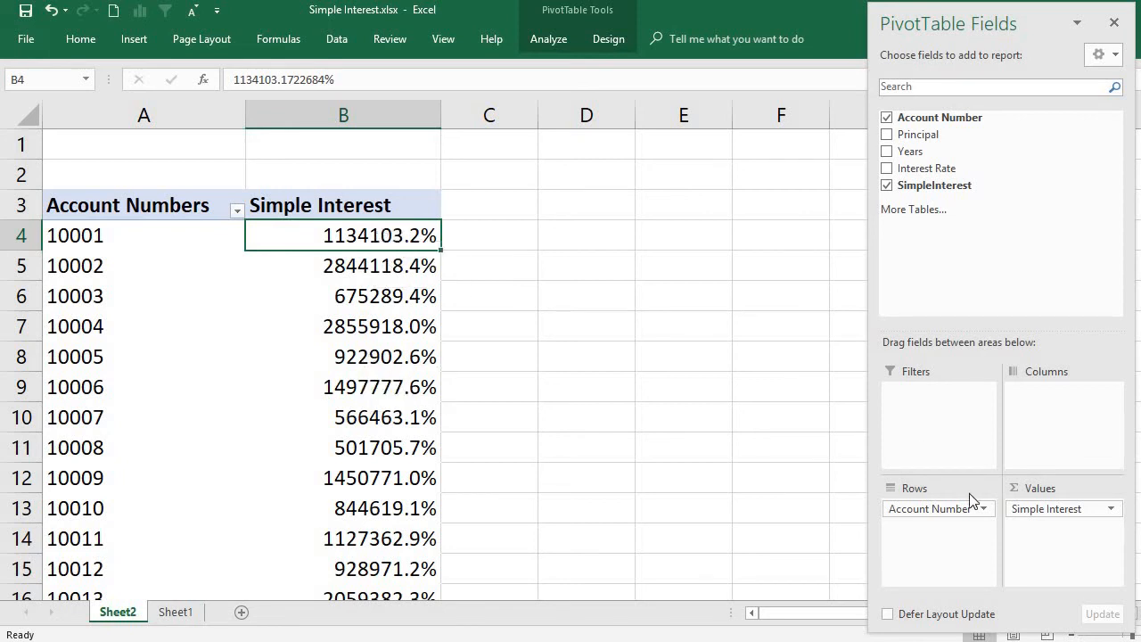
pyautogui.click(1079, 509)
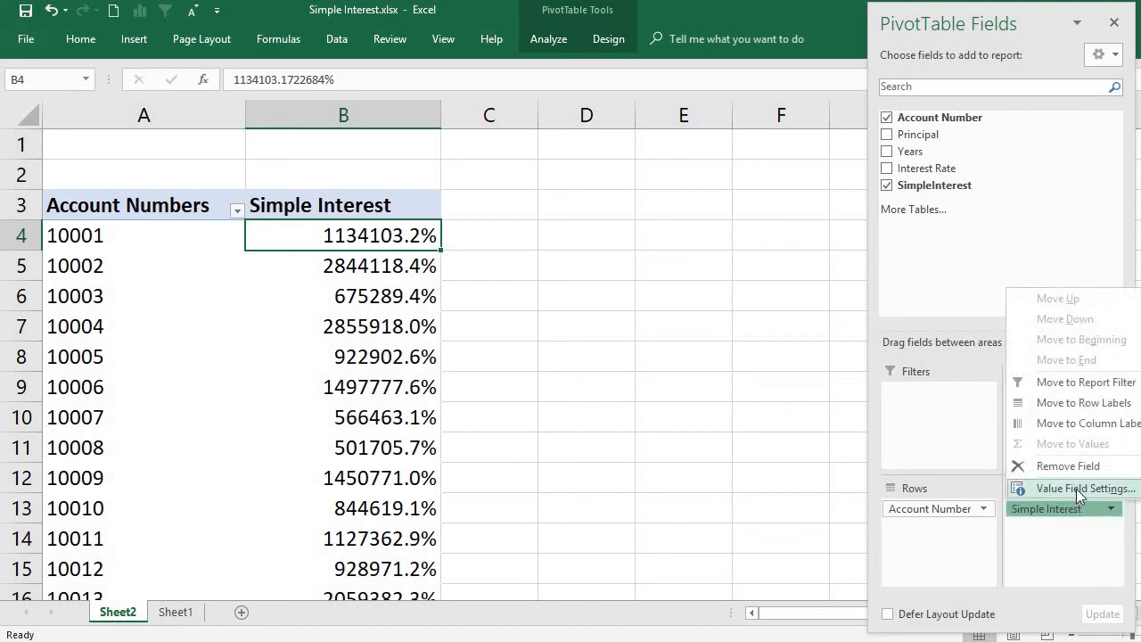
pyautogui.click(1076, 488)
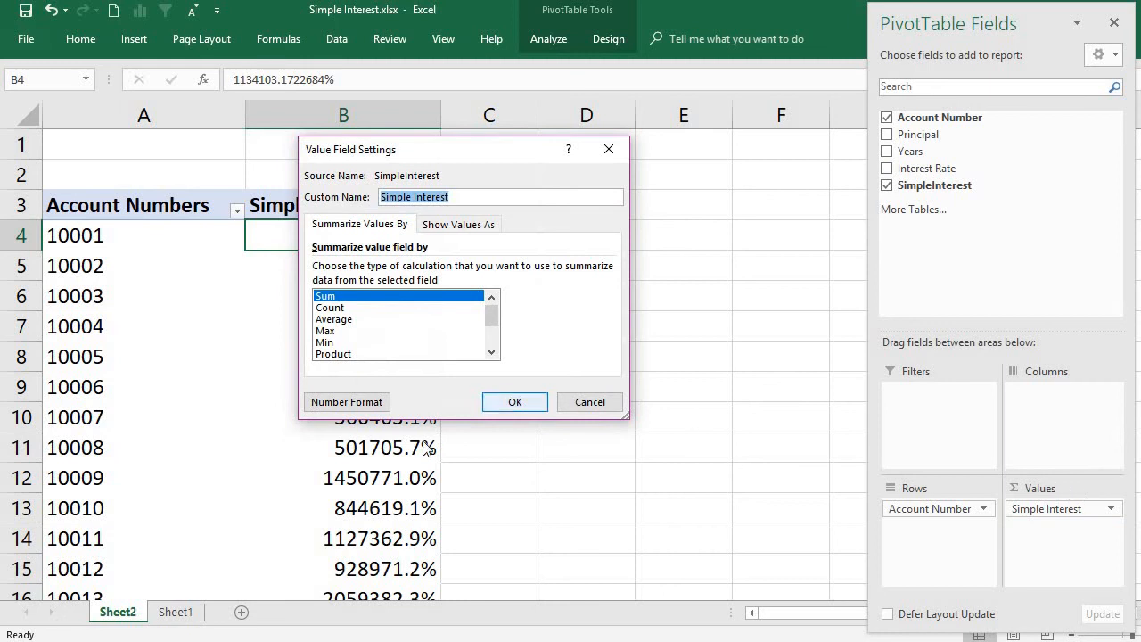
pyautogui.click(356, 405)
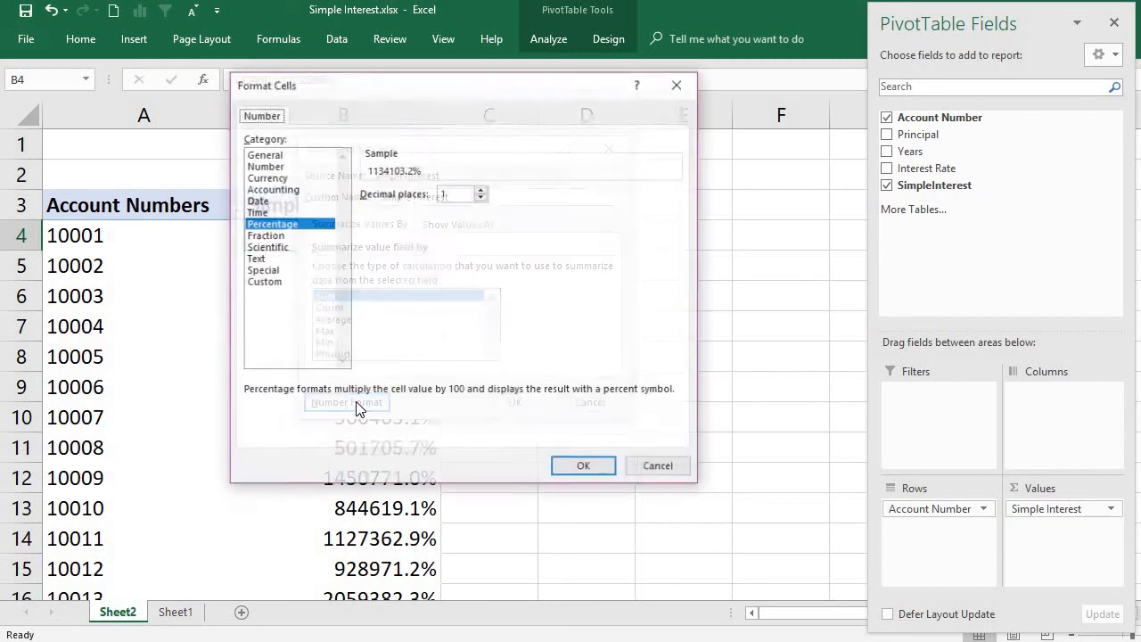
pyautogui.click(267, 166)
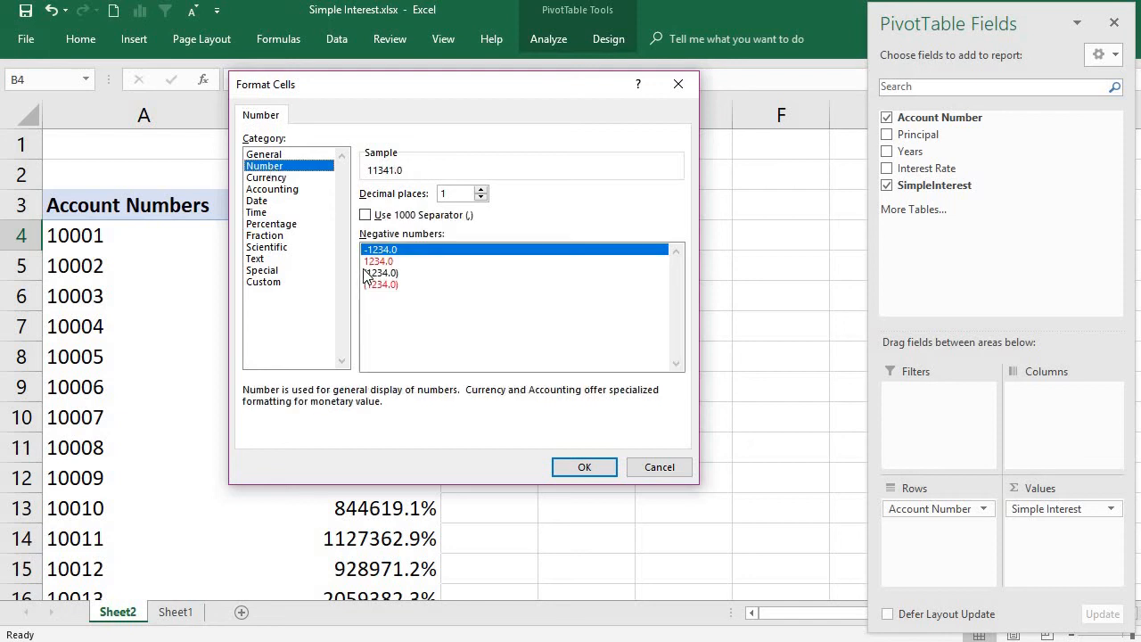
pyautogui.click(482, 190)
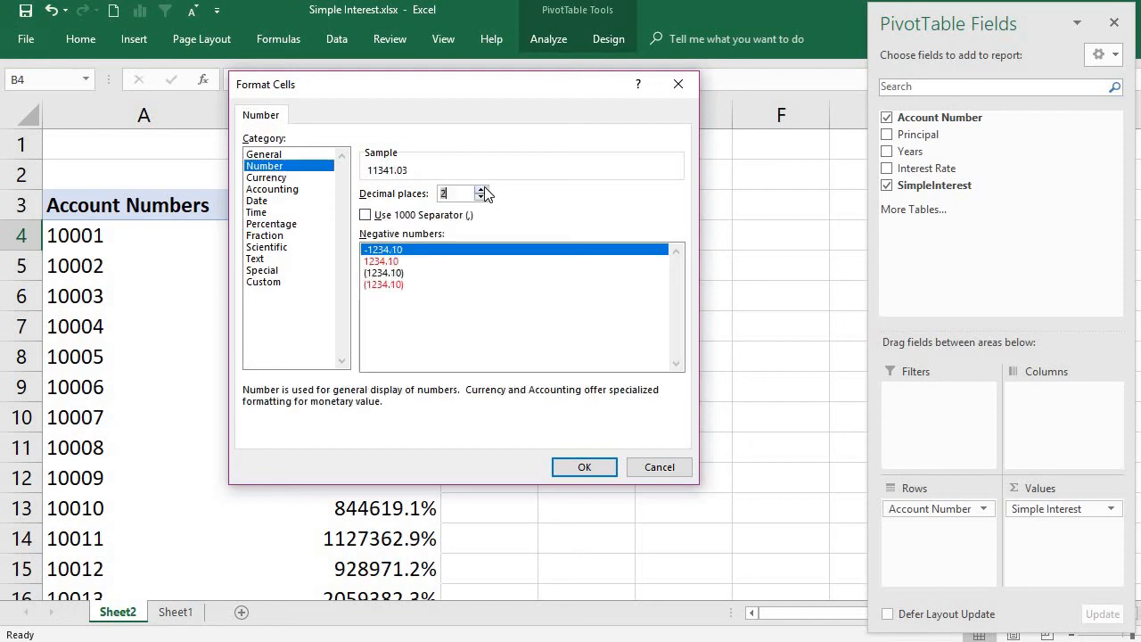
pyautogui.click(578, 470)
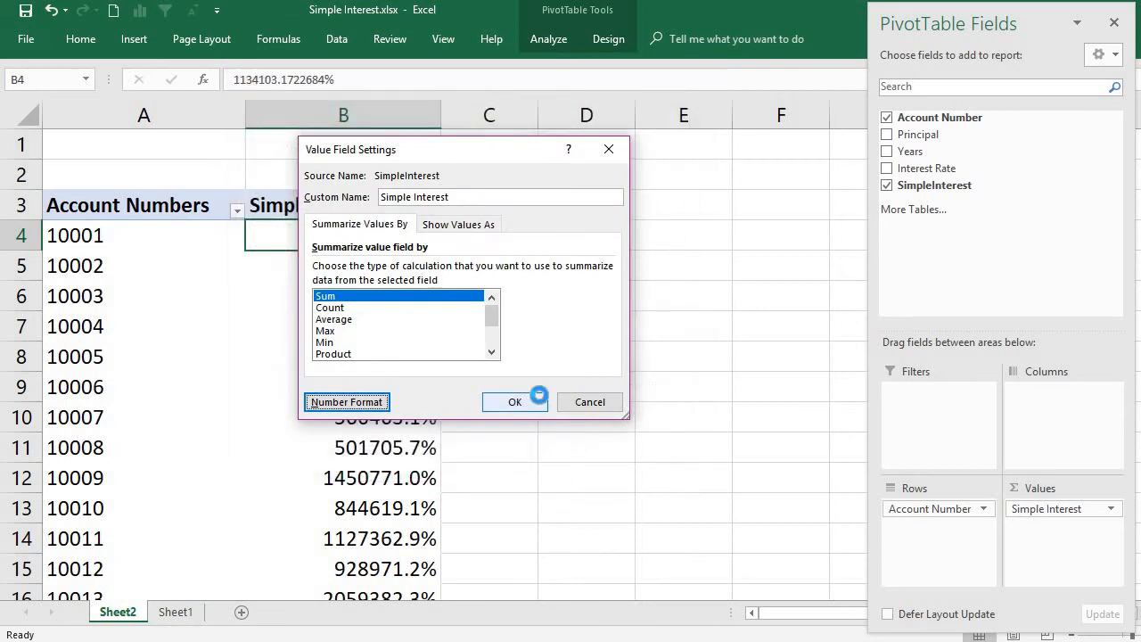
pyautogui.click(539, 401)
# Examine the Simple Interest amounts of the first accounts in column B of the PivotTable.
pyautogui.click(355, 300)
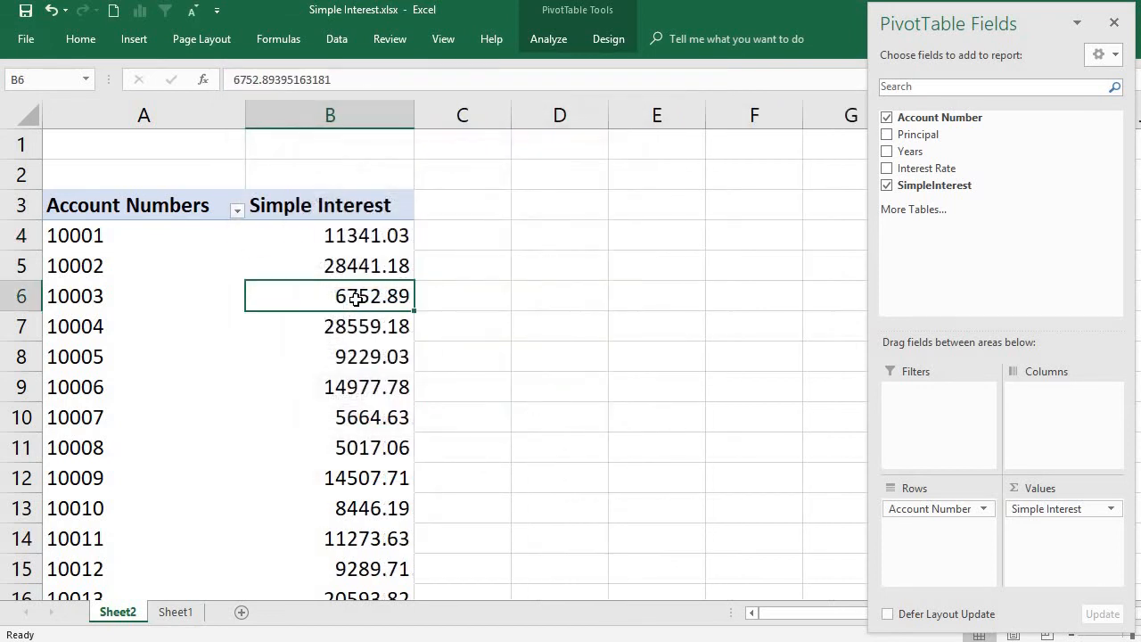
pyautogui.click(348, 254)
pyautogui.click(371, 233)
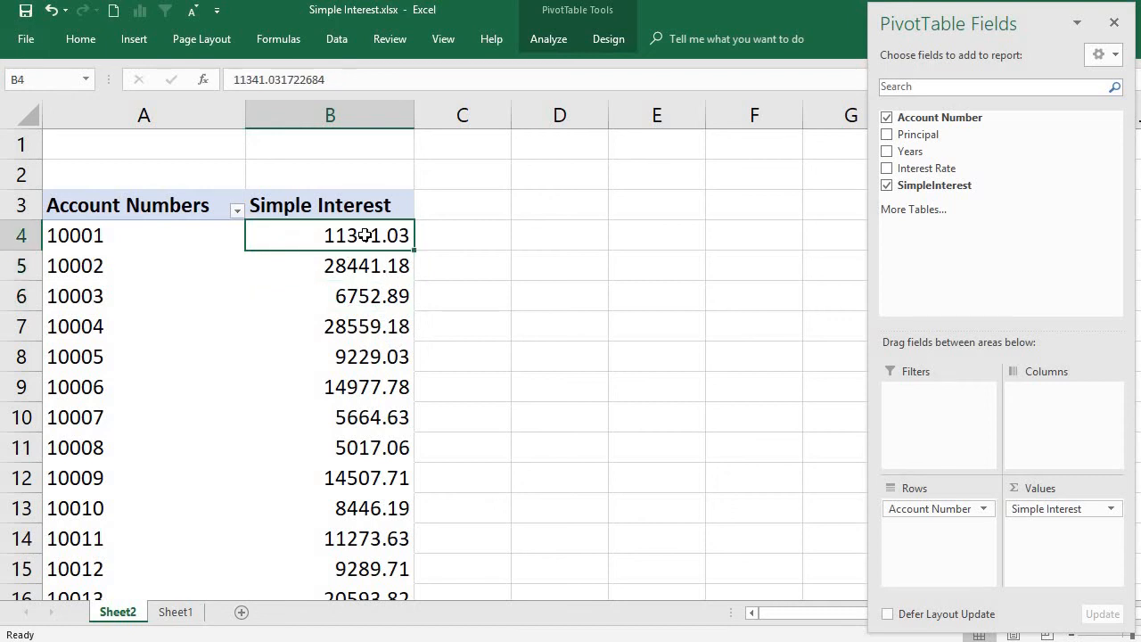
pyautogui.click(332, 264)
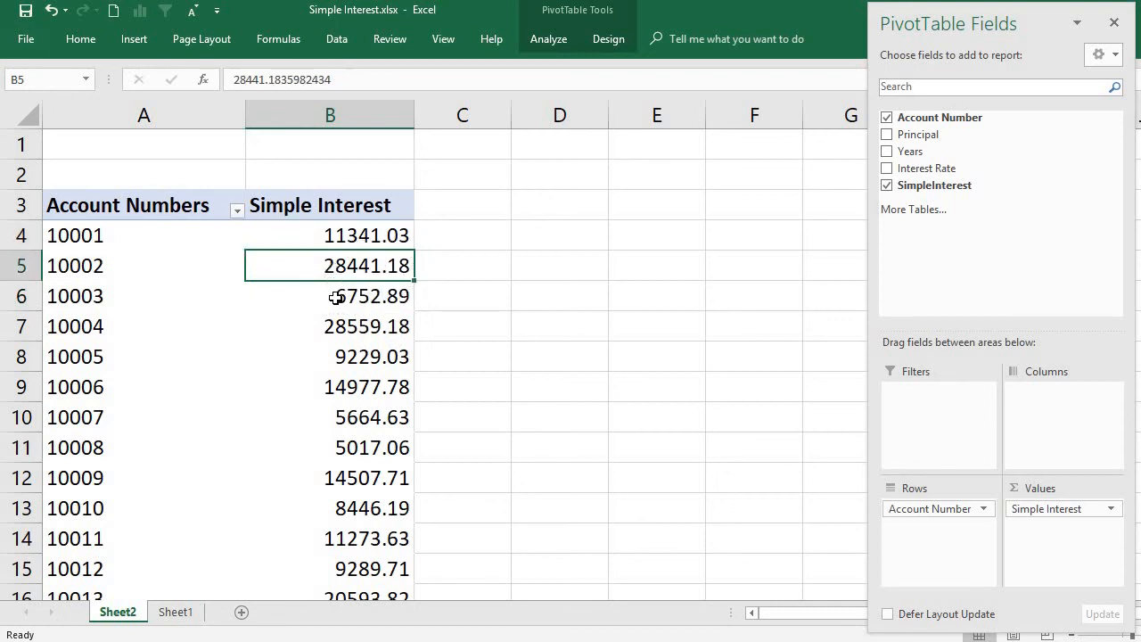
pyautogui.click(338, 297)
pyautogui.click(306, 326)
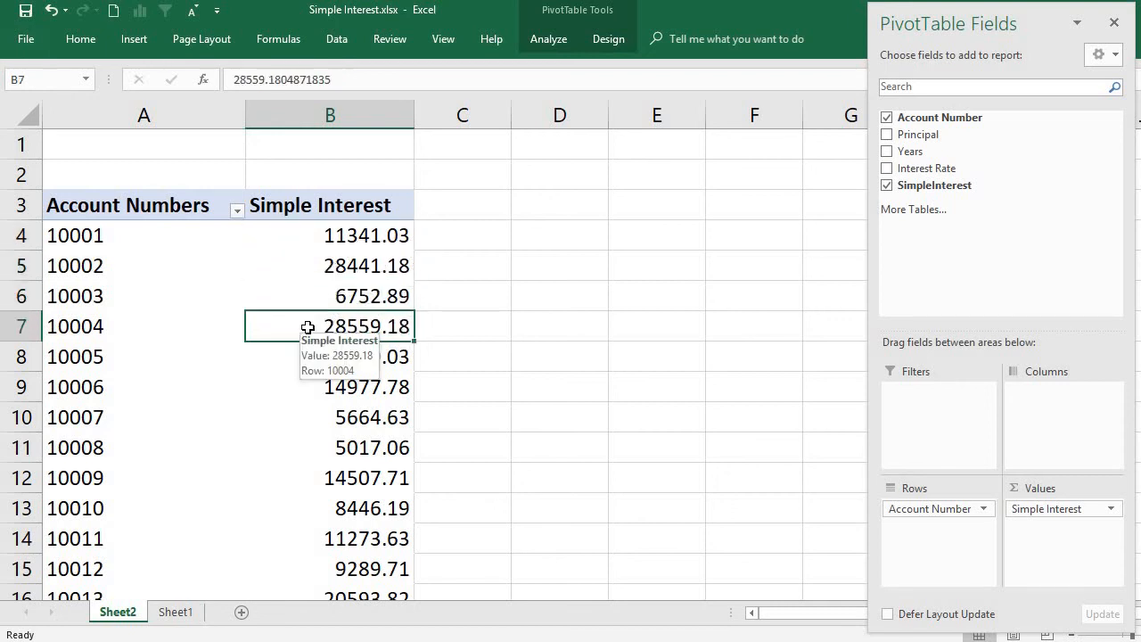
pyautogui.click(316, 375)
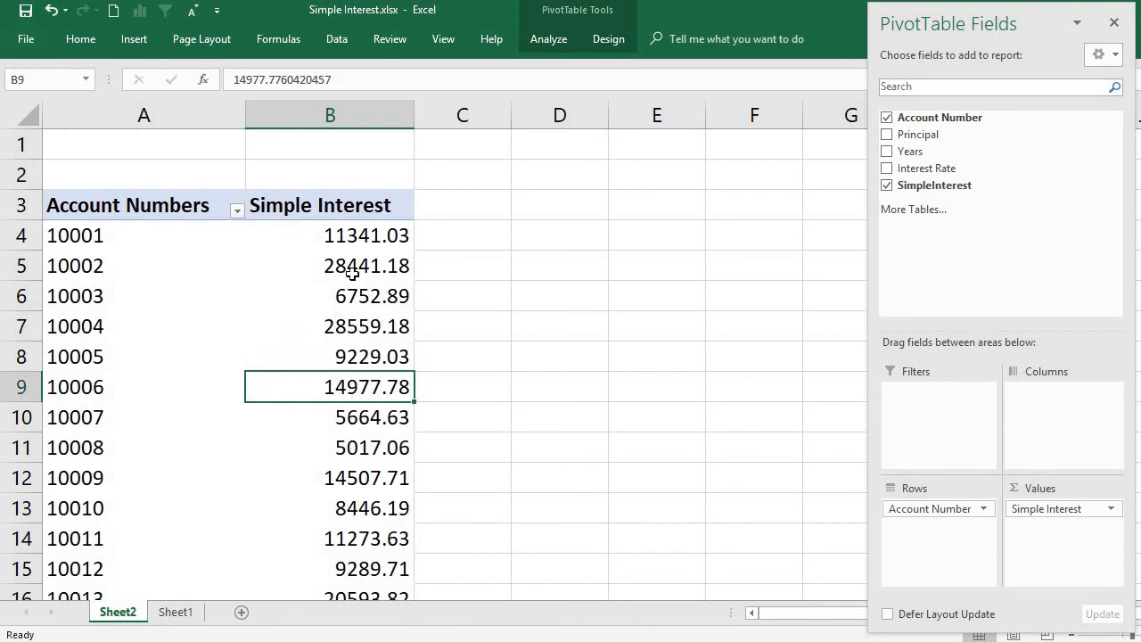
pyautogui.click(358, 233)
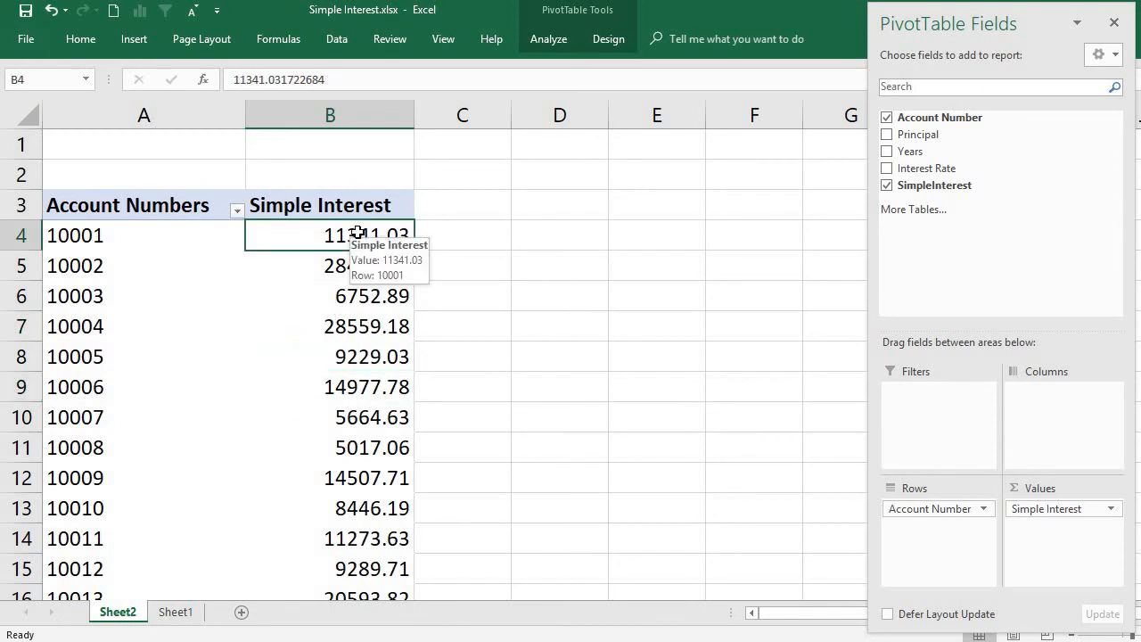
# Check the maturity formula in cell F1 of Sheet1 and return to the PivotTable on Sheet2.
pyautogui.click(172, 611)
pyautogui.click(895, 157)
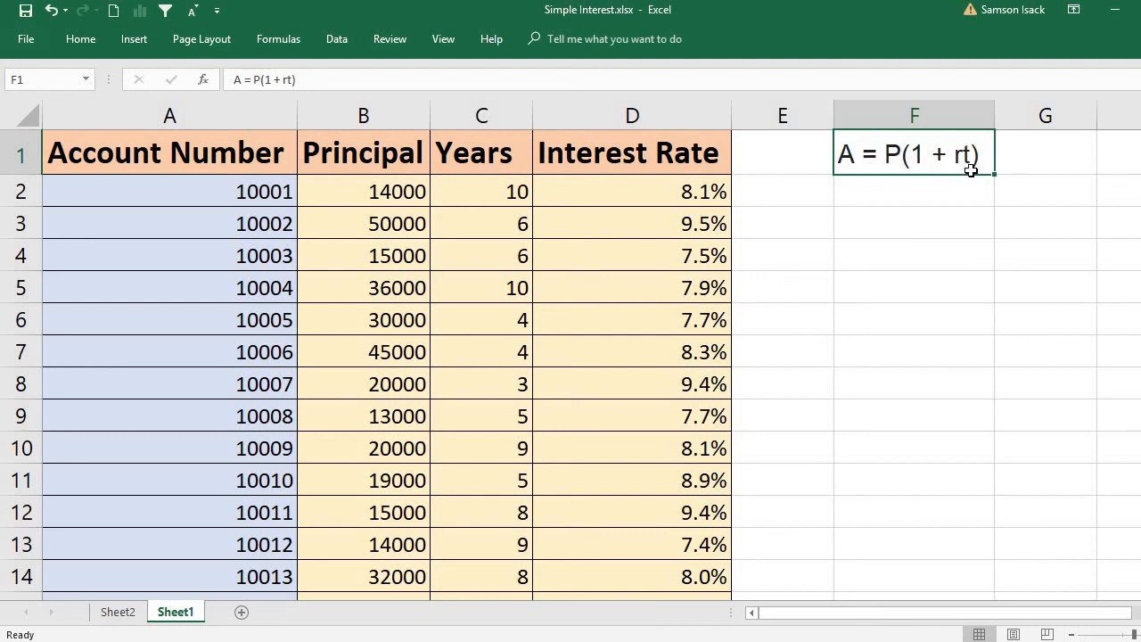
pyautogui.click(118, 613)
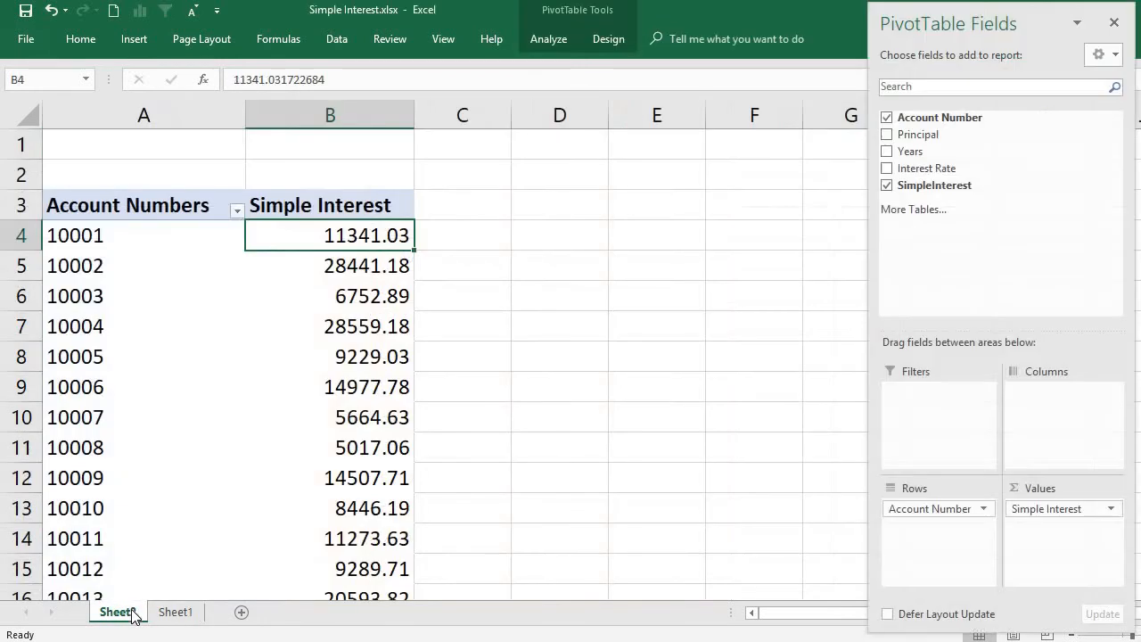
pyautogui.click(546, 46)
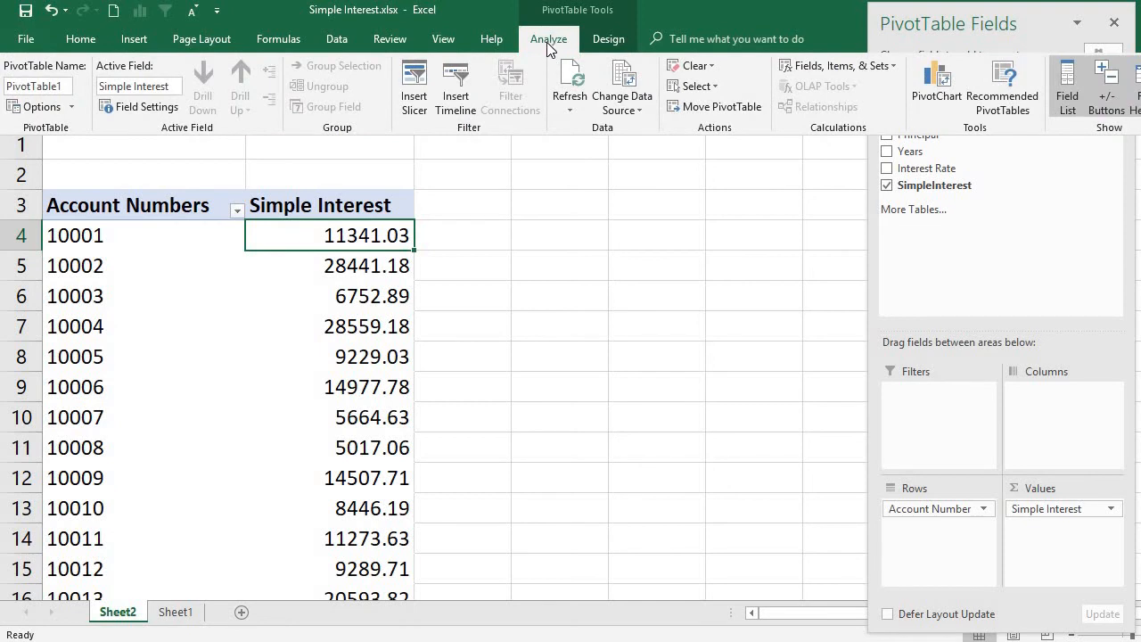
pyautogui.click(510, 295)
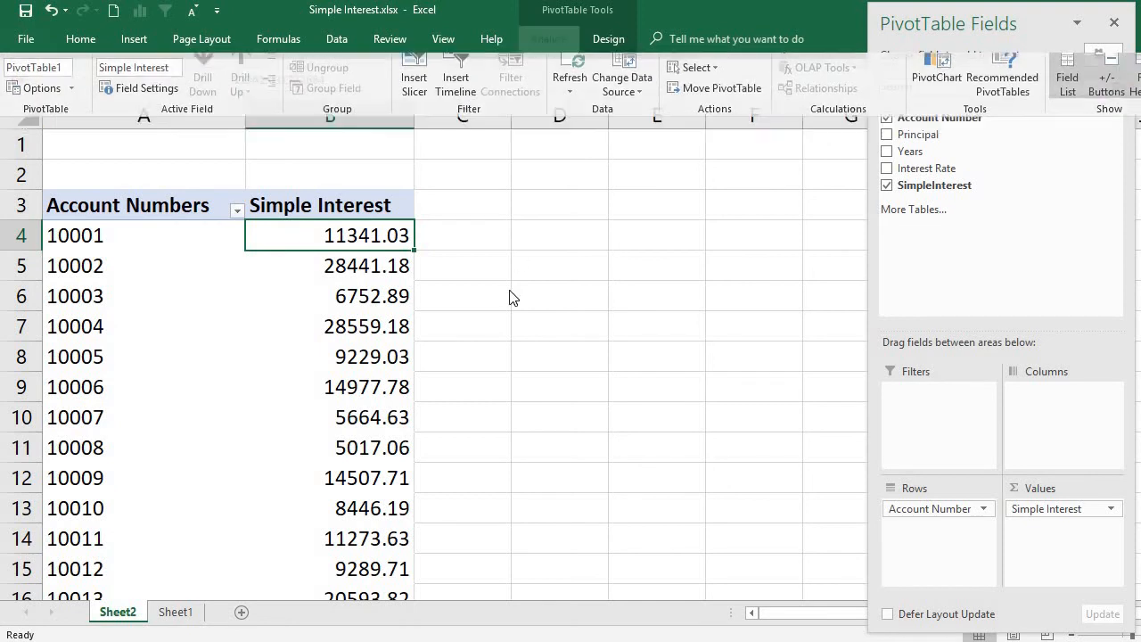
pyautogui.click(509, 296)
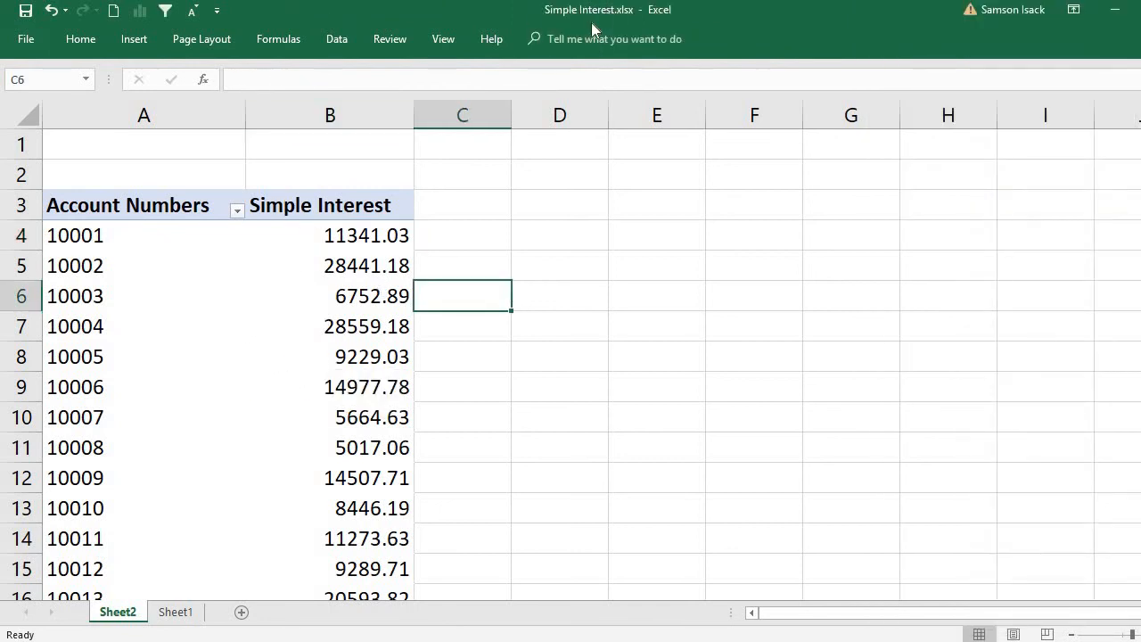
pyautogui.click(477, 257)
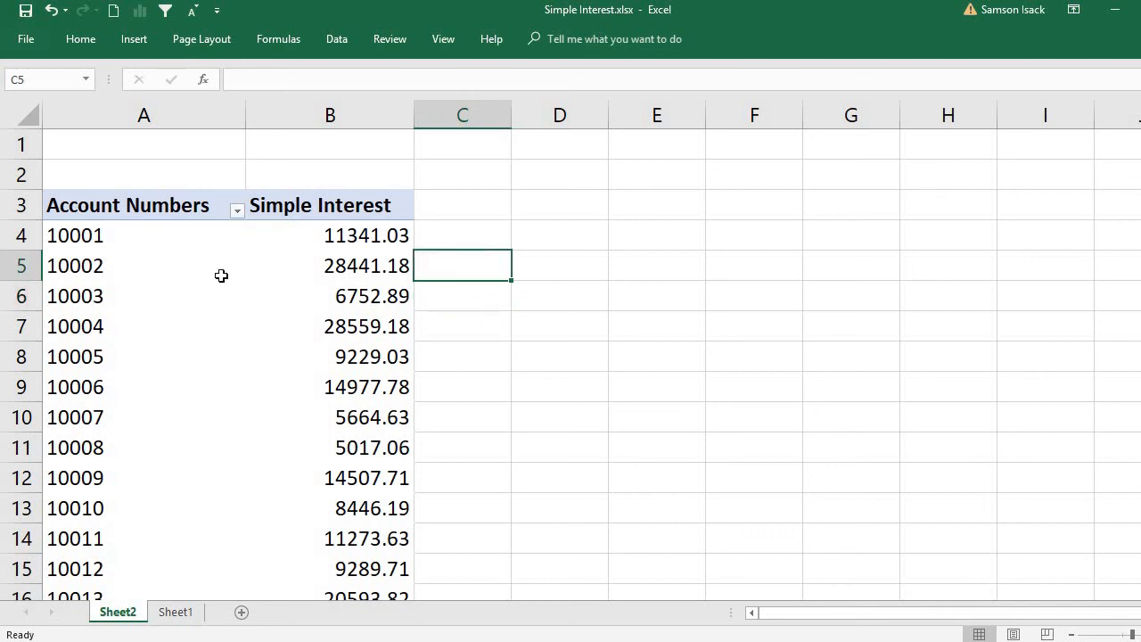
# Start another calculated field for the PivotTable and name it Maturity.
pyautogui.click(294, 255)
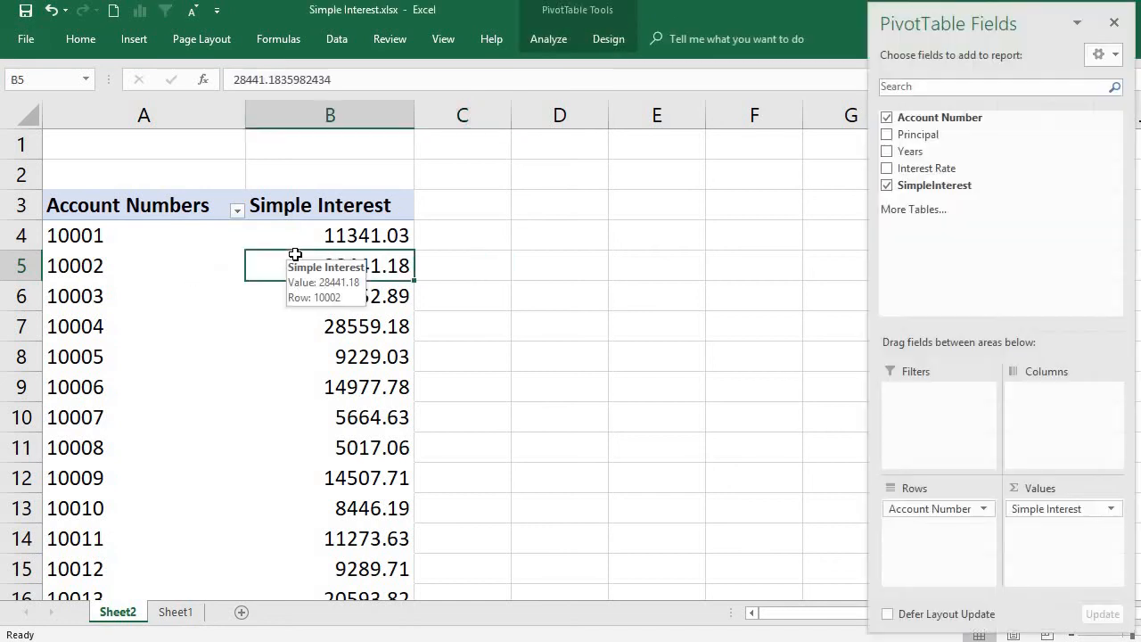
pyautogui.click(548, 42)
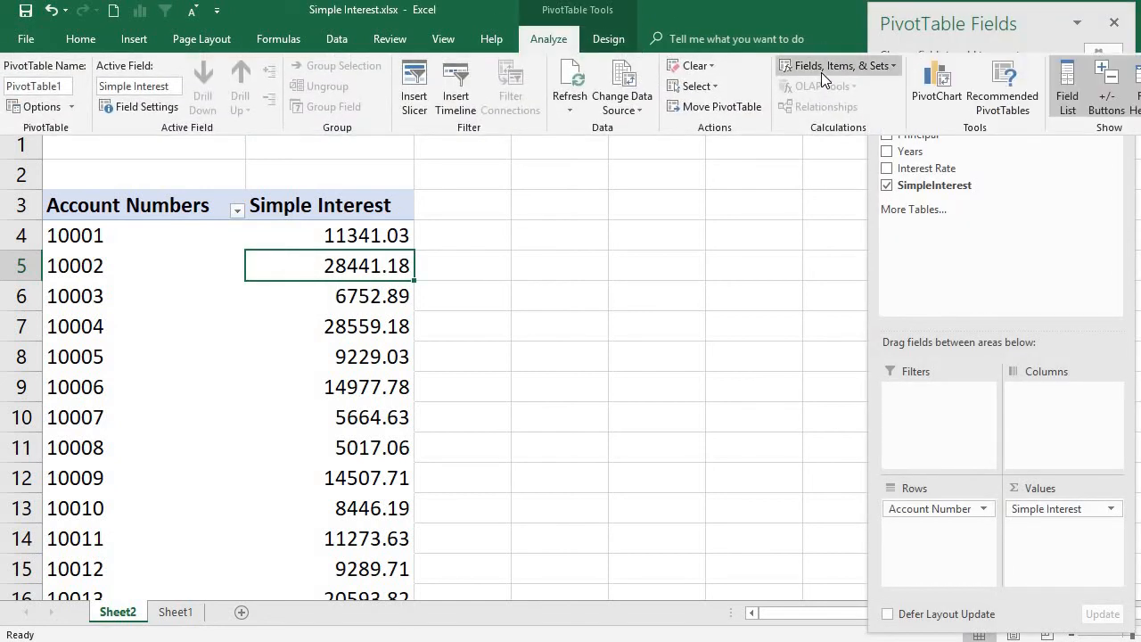
pyautogui.click(821, 72)
pyautogui.click(823, 87)
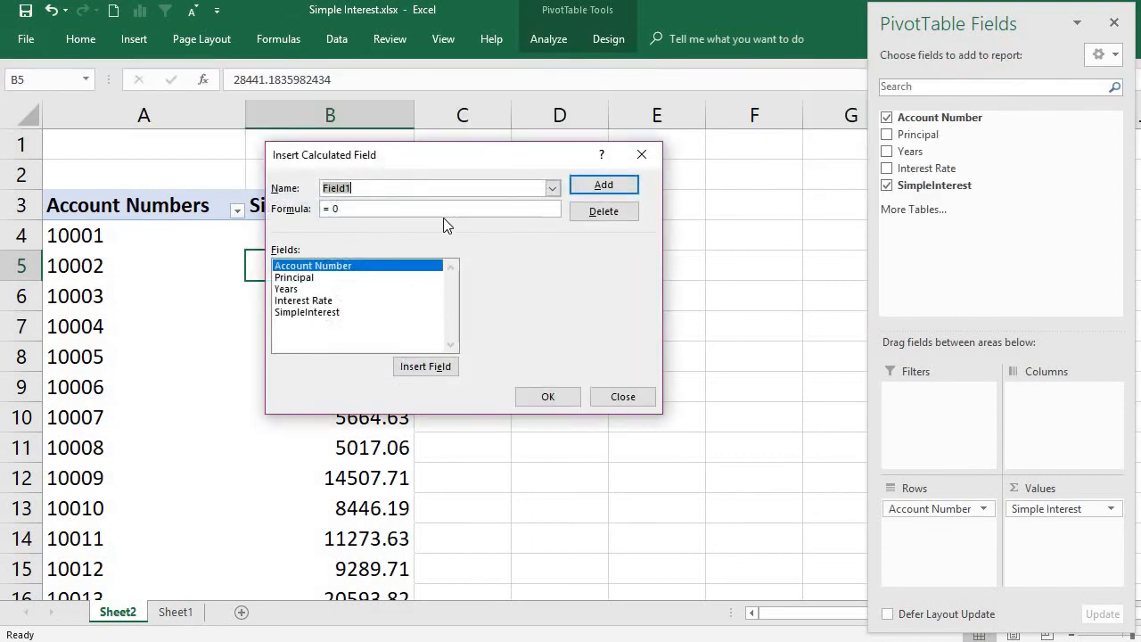
pyautogui.write('Maturity')
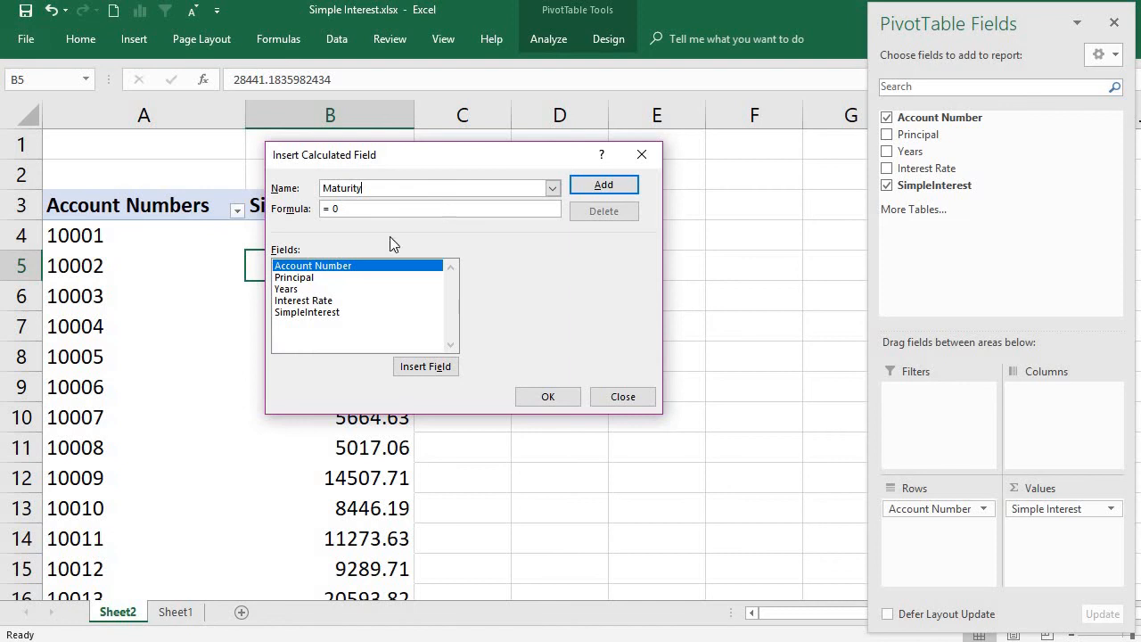
# Set the Maturity formula to = Principal*(1+ 'Interest Rate'* Years) from the available fields and add the calculated field to the PivotTable.
pyautogui.click(363, 211)
pyautogui.press('BackSpace')
pyautogui.press('BackSpace')
pyautogui.doubleClick(295, 278)
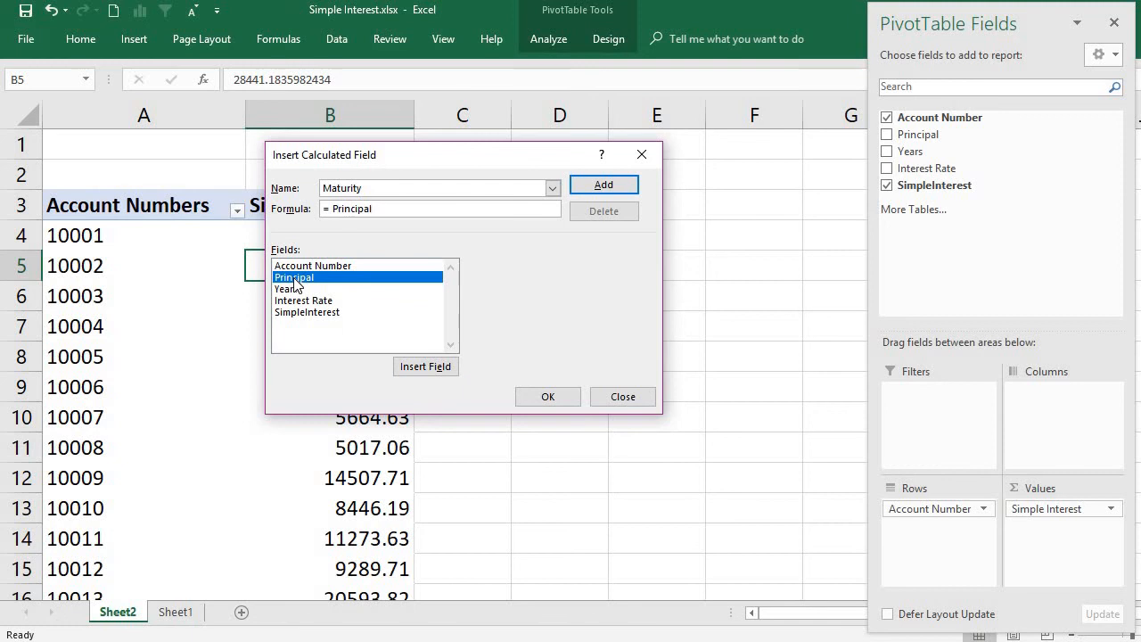
pyautogui.write('*(1+')
pyautogui.doubleClick(308, 302)
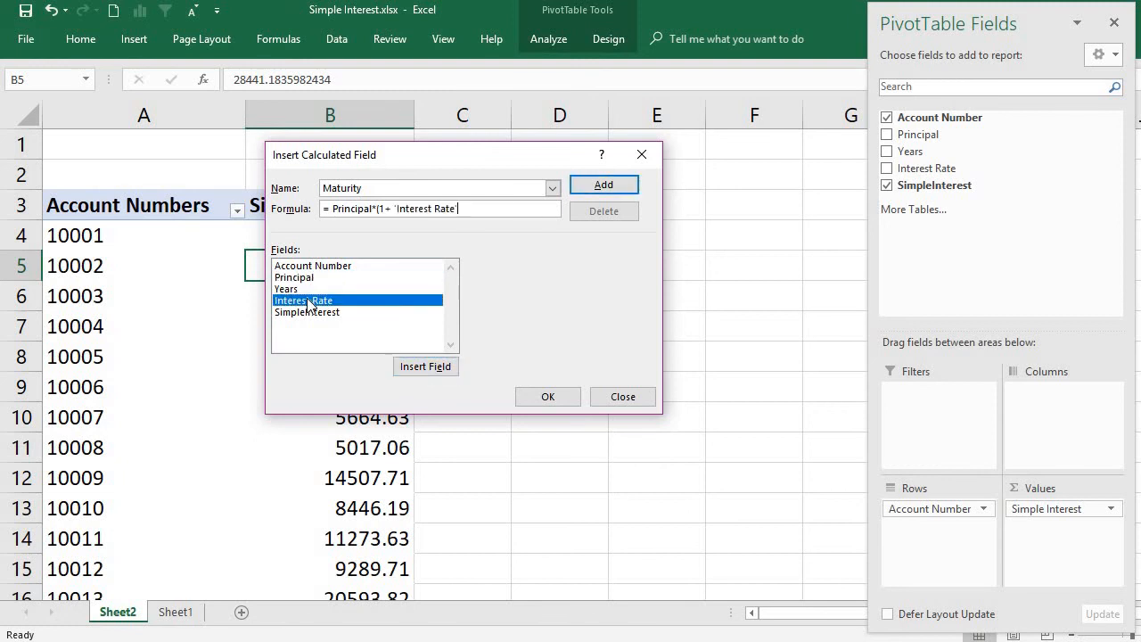
pyautogui.write('*')
pyautogui.doubleClick(309, 287)
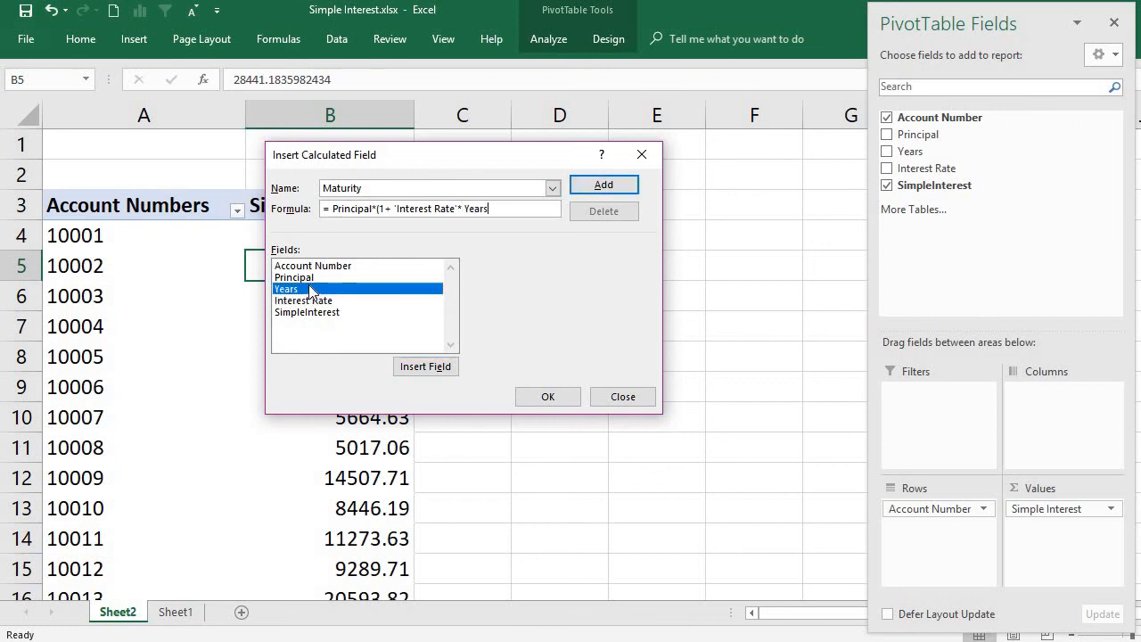
pyautogui.write(')')
pyautogui.click(615, 189)
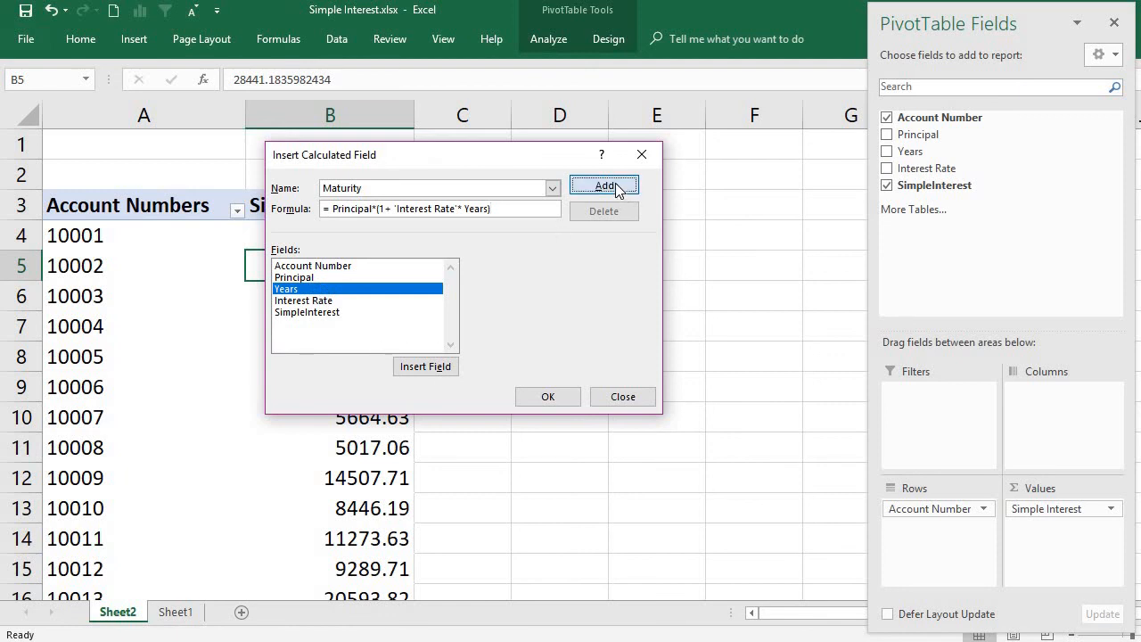
pyautogui.click(549, 397)
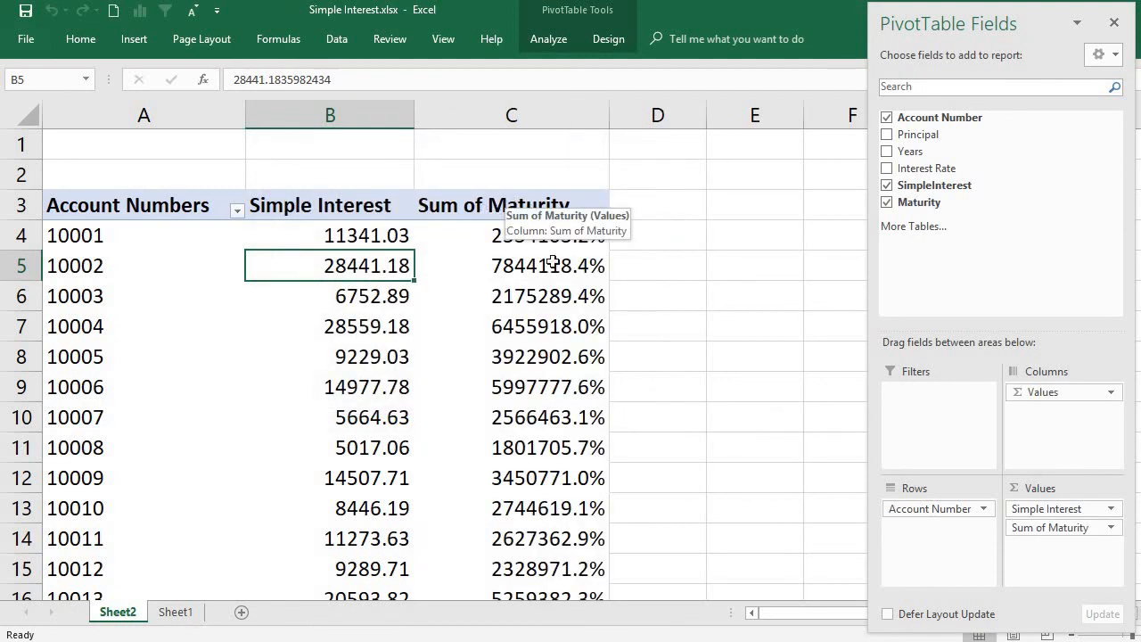
# Rename the Sum of Maturity value field in the PivotTable as Maturity Amount.
pyautogui.click(519, 235)
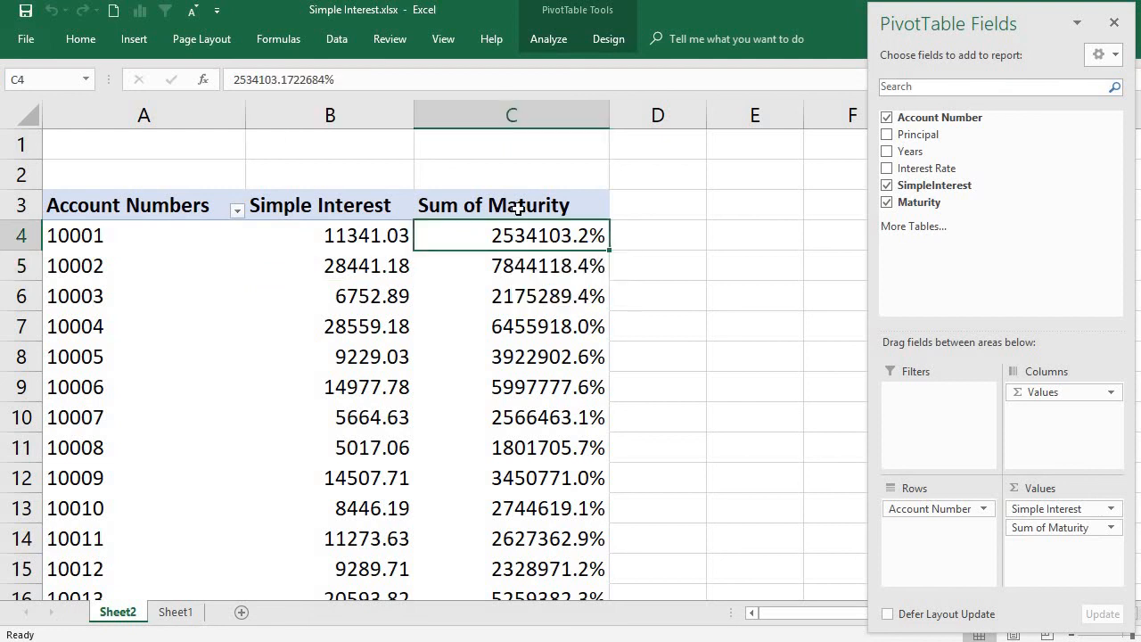
pyautogui.click(494, 208)
pyautogui.doubleClick(493, 209)
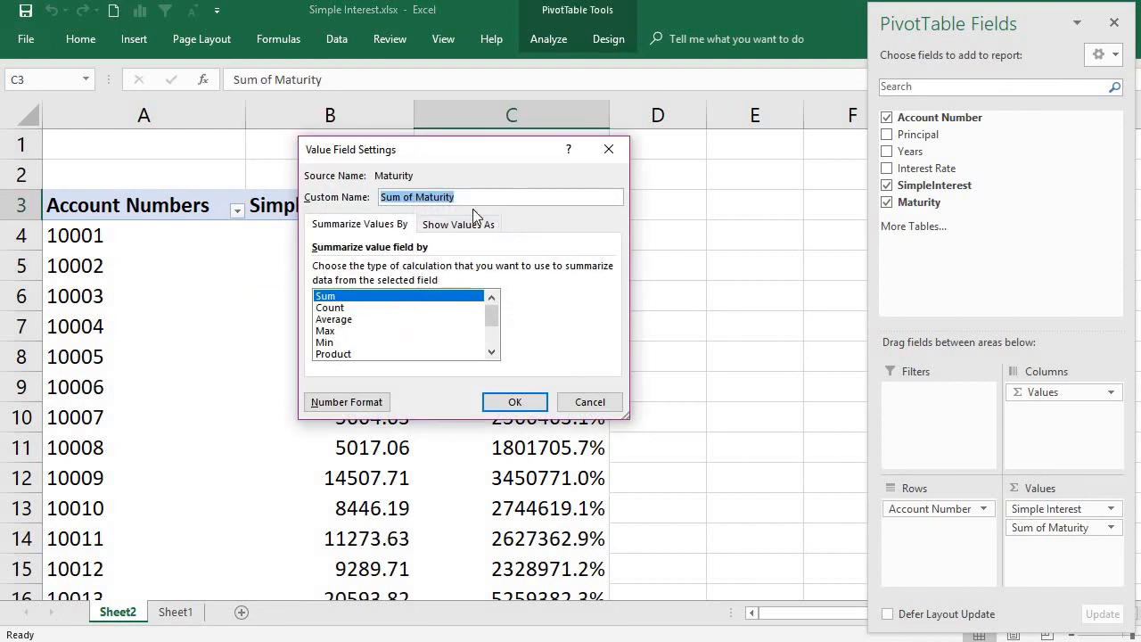
pyautogui.click(416, 200)
pyautogui.press('BackSpace')
pyautogui.press('BackSpace')
pyautogui.press('BackSpace')
pyautogui.press('BackSpace')
pyautogui.press('BackSpace')
pyautogui.press('BackSpace')
pyautogui.press('BackSpace')
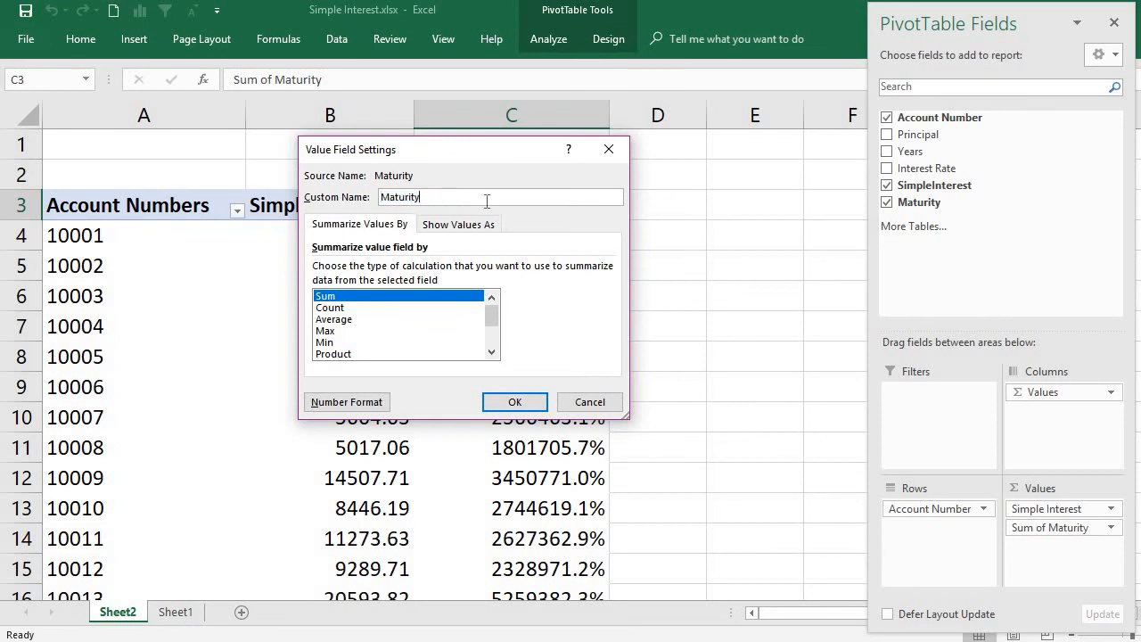
pyautogui.write('Amount')
# Format the Maturity Amount value field as Number with 2 decimal places and apply the field settings.
pyautogui.click(370, 406)
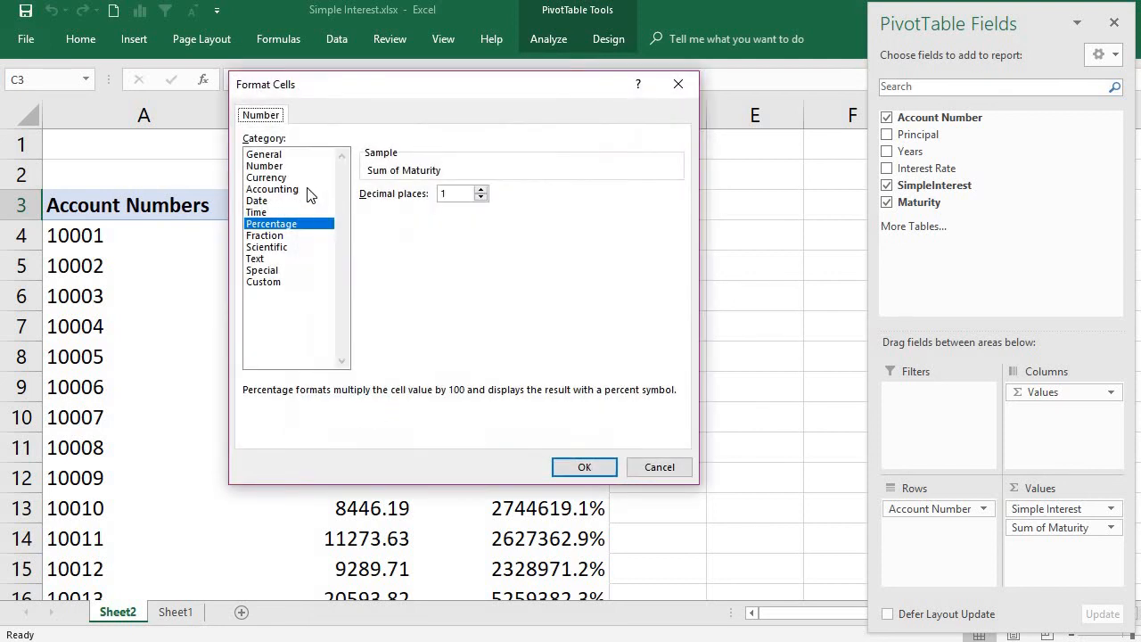
pyautogui.click(307, 168)
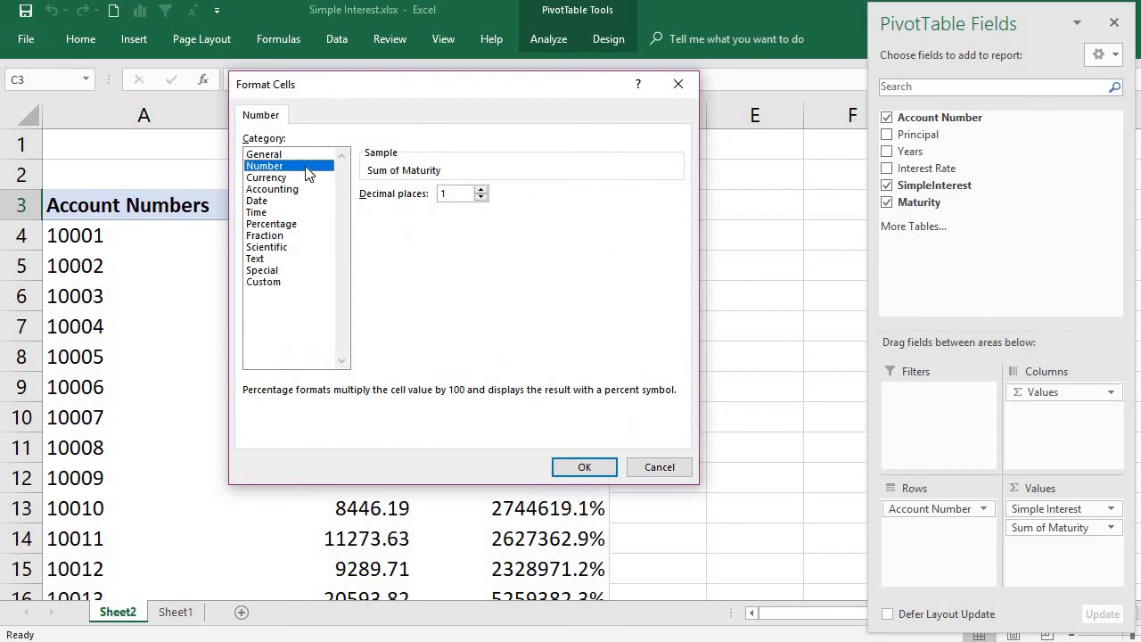
pyautogui.click(481, 197)
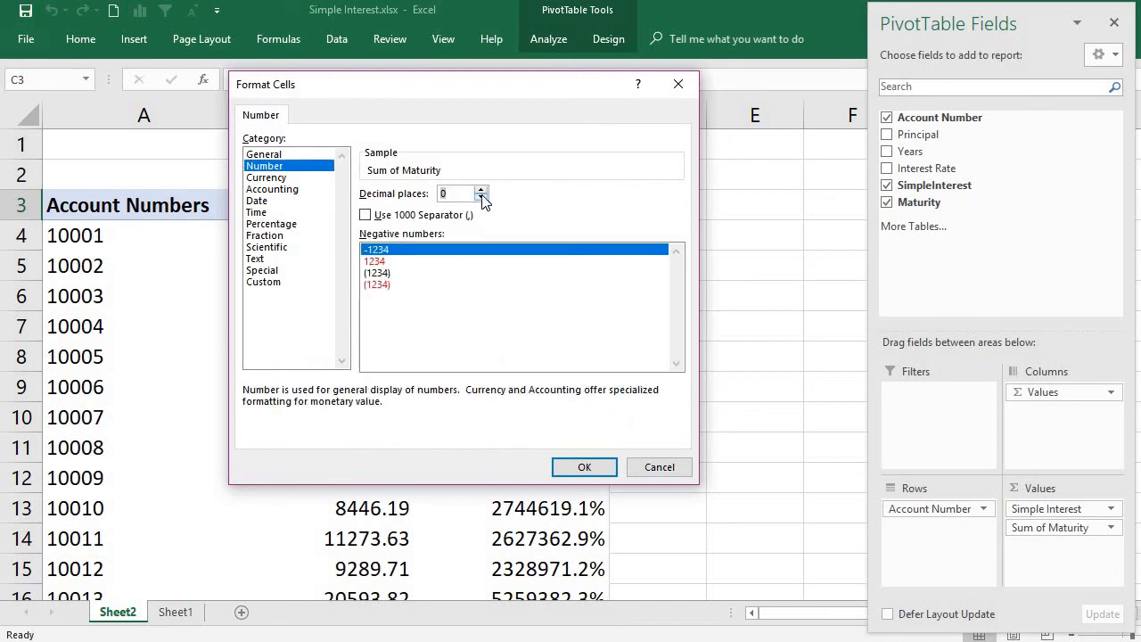
pyautogui.click(481, 190)
pyautogui.click(481, 190)
pyautogui.click(590, 468)
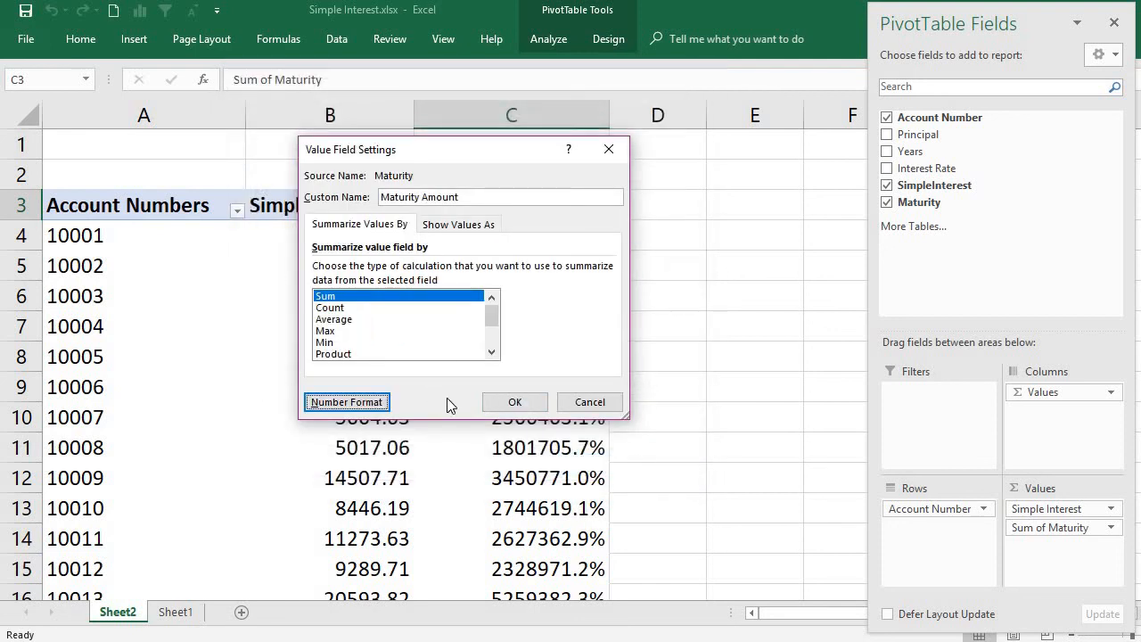
pyautogui.click(518, 402)
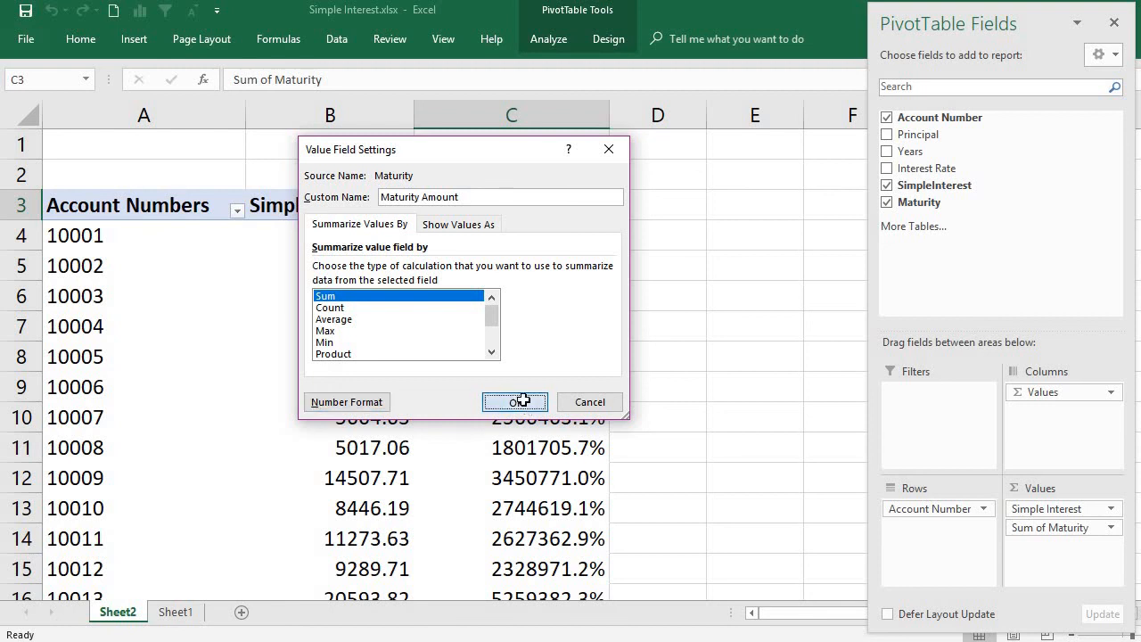
# Examine the Maturity Amount and Simple Interest of the first account in row 4 of the PivotTable.
pyautogui.click(537, 231)
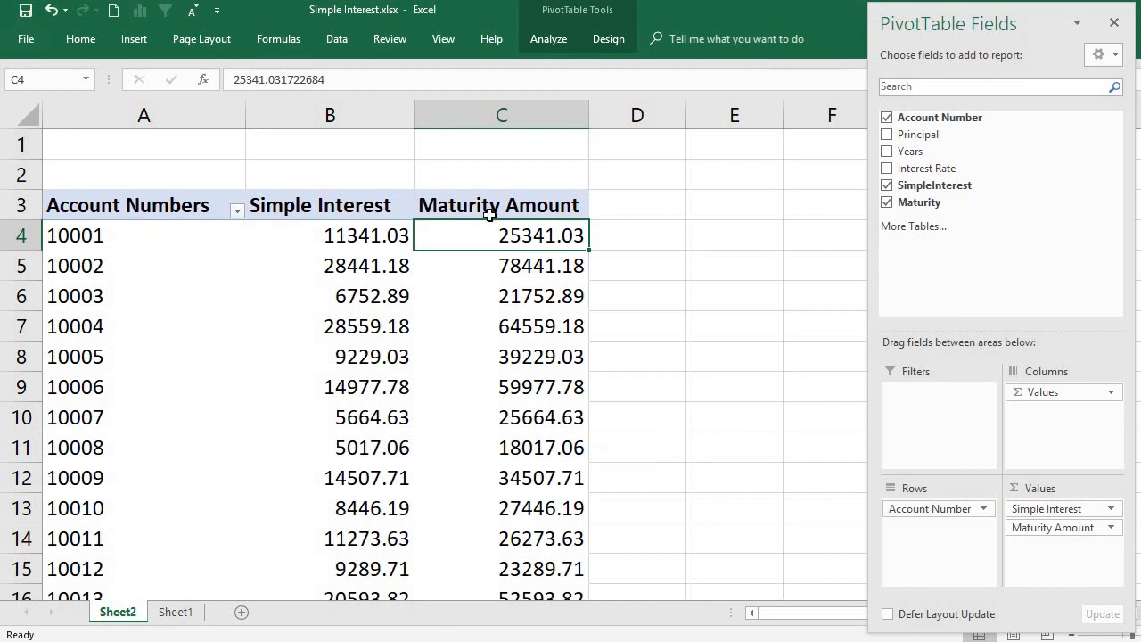
pyautogui.click(319, 307)
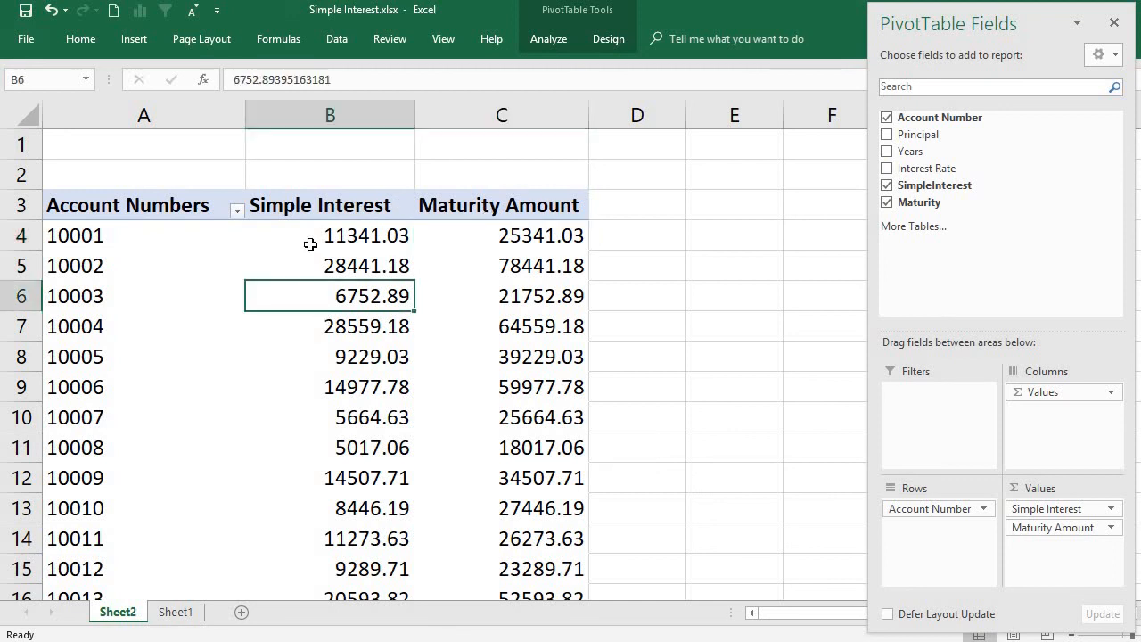
pyautogui.click(310, 245)
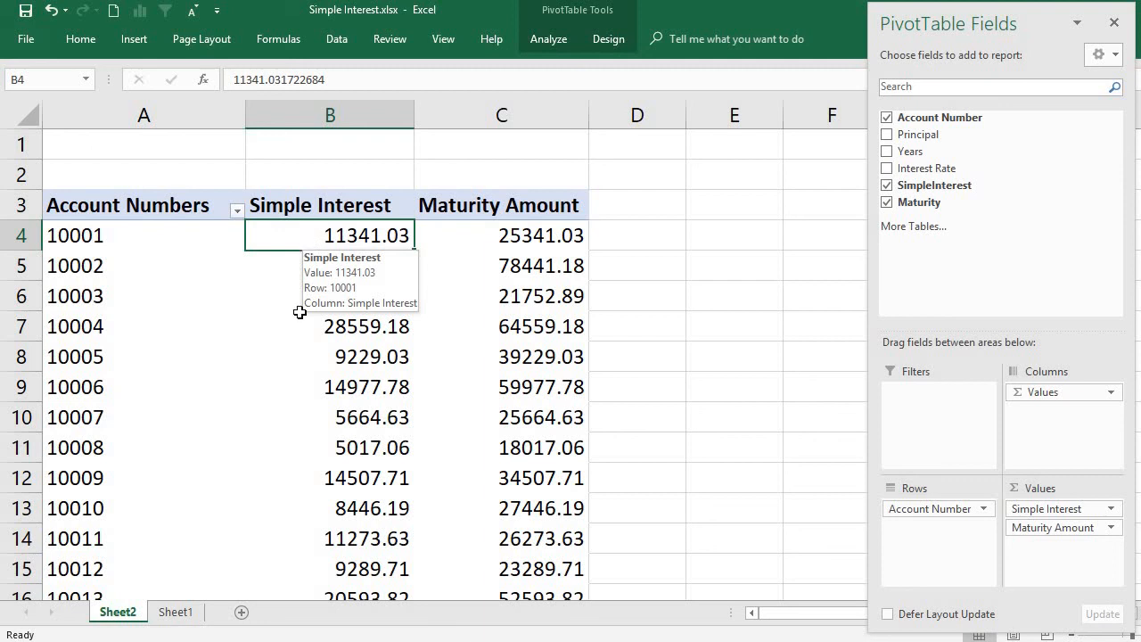
pyautogui.click(112, 235)
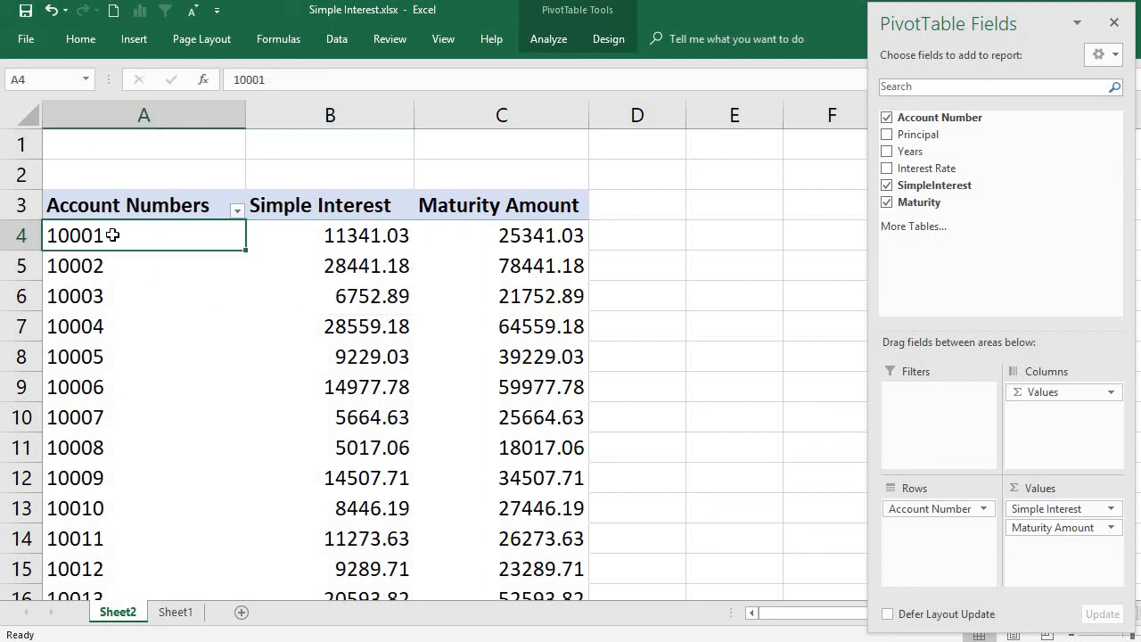
# Check the first account's principal in cell B2 of Sheet1 and compare it with the interest and maturity amounts on Sheet2.
pyautogui.click(175, 613)
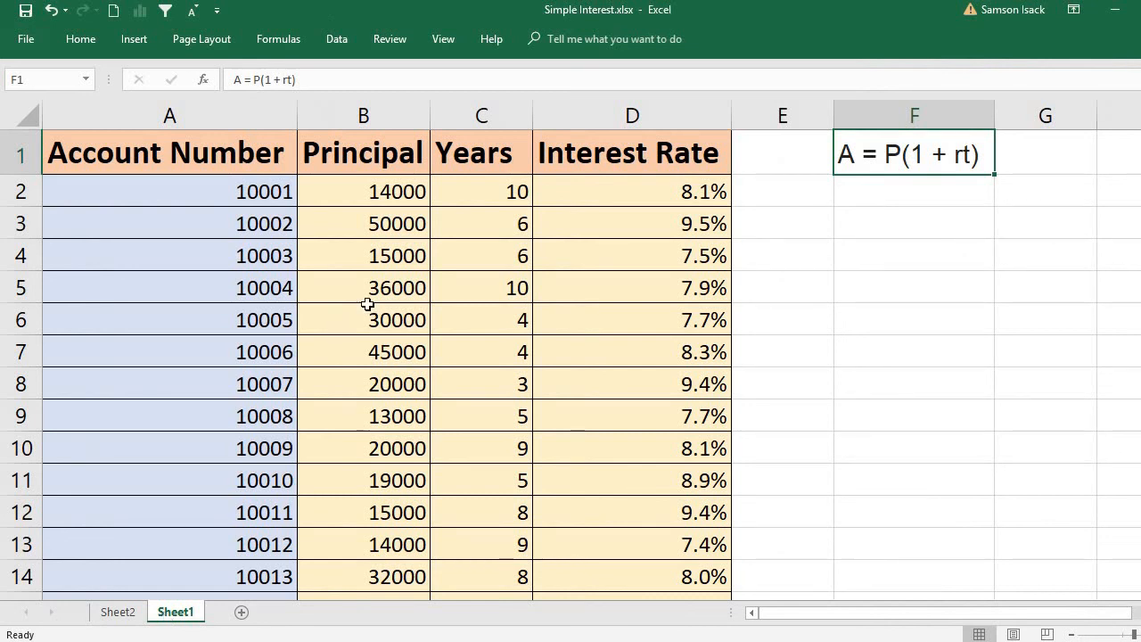
pyautogui.click(385, 189)
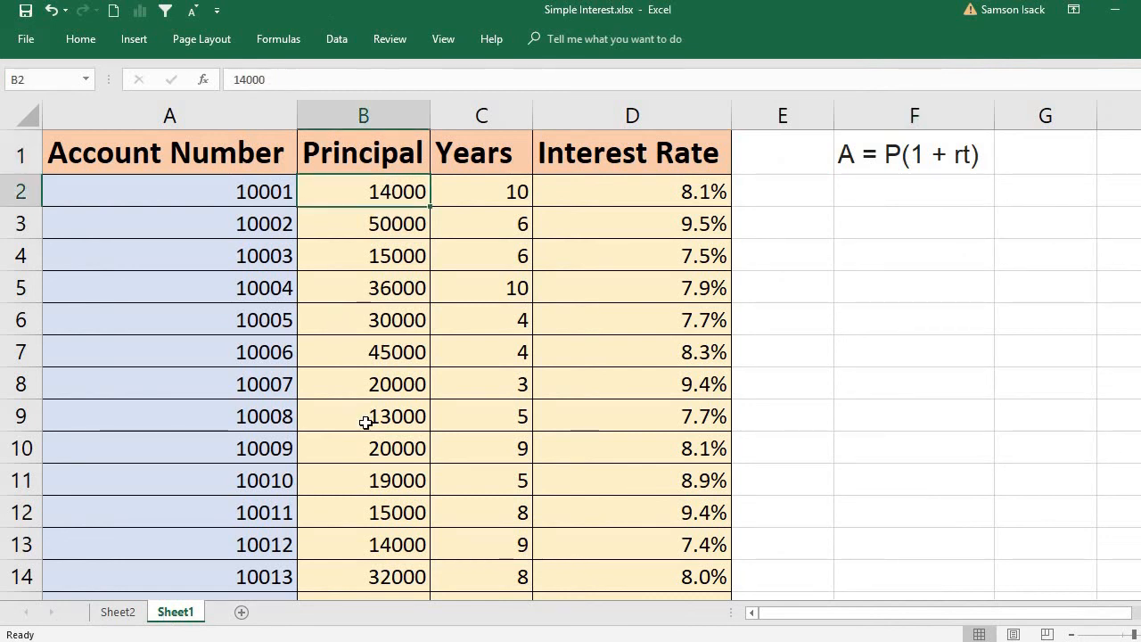
pyautogui.click(118, 613)
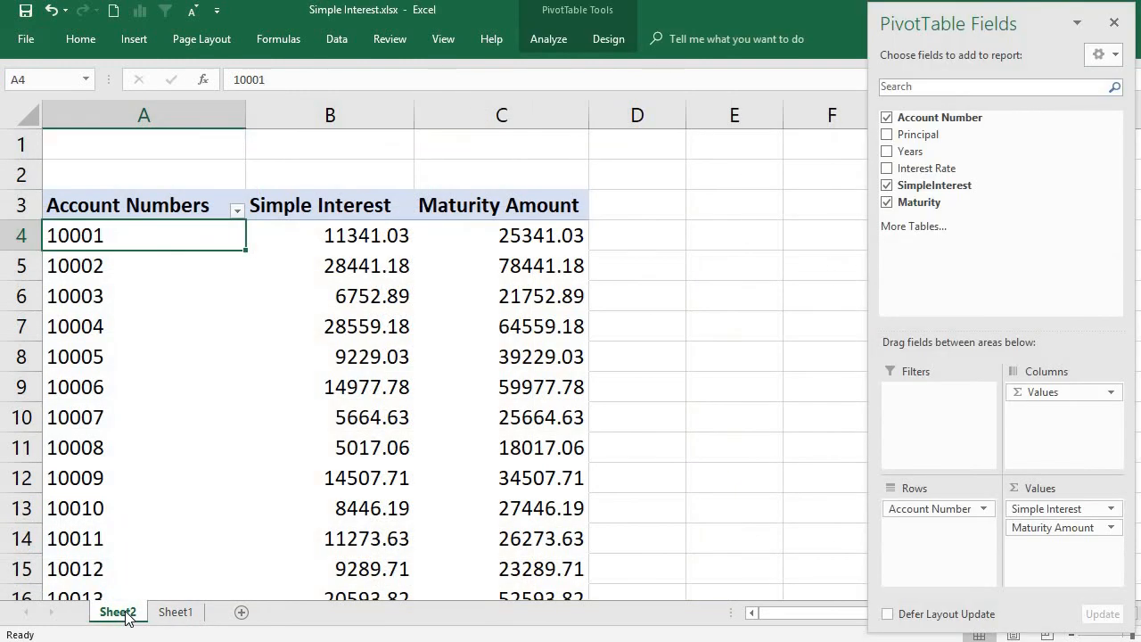
pyautogui.moveTo(346, 229)
pyautogui.moveTo(528, 250)
pyautogui.moveTo(343, 411)
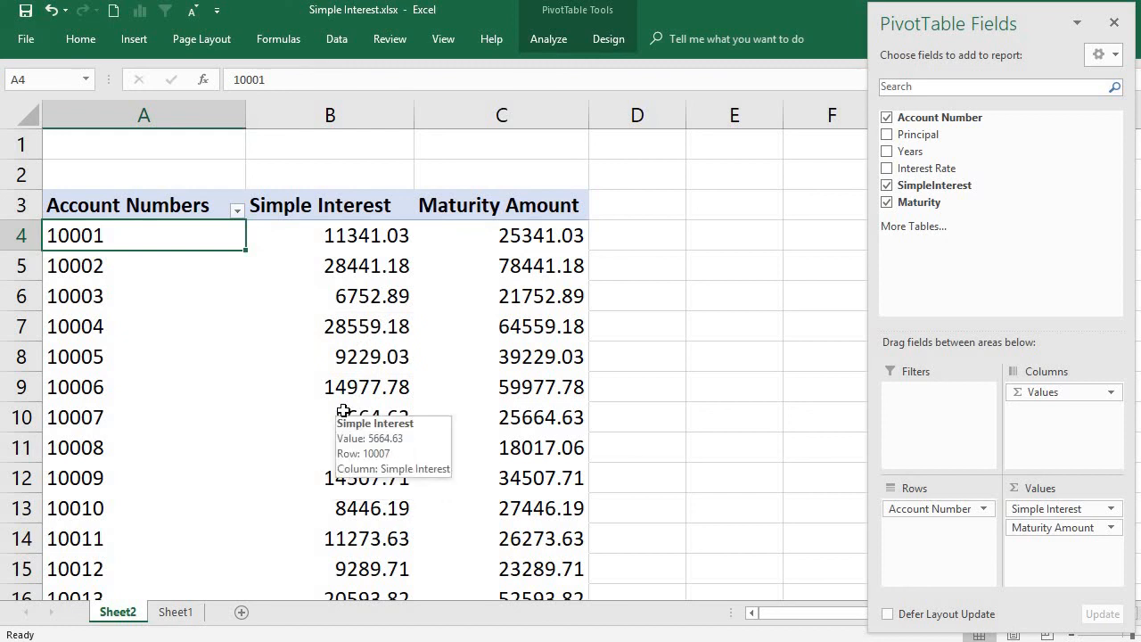
pyautogui.moveTo(500, 459)
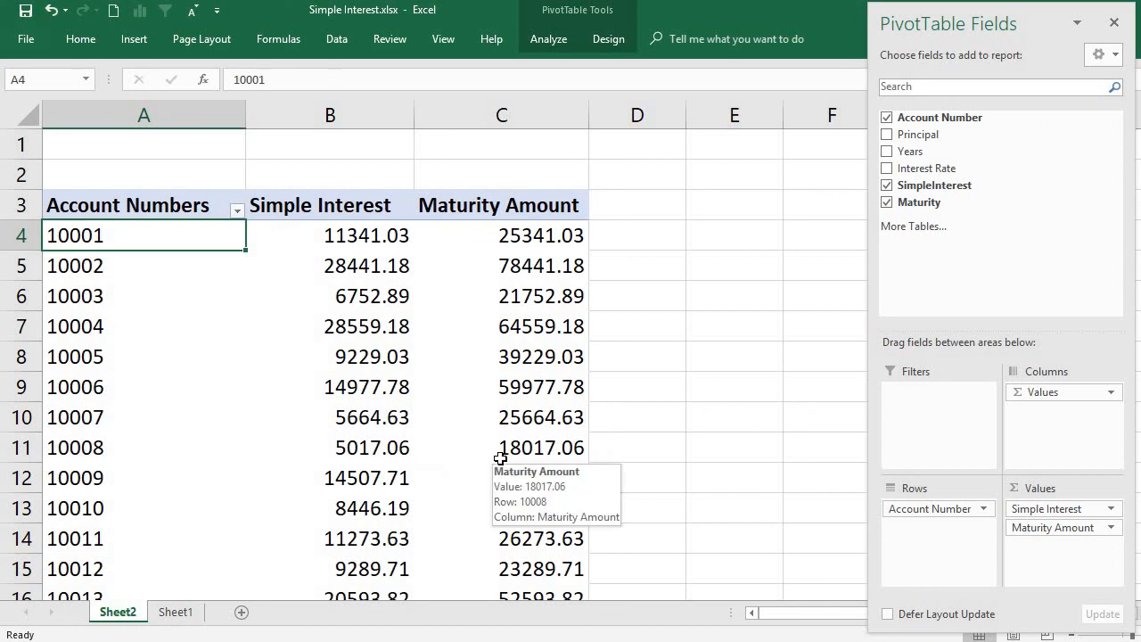